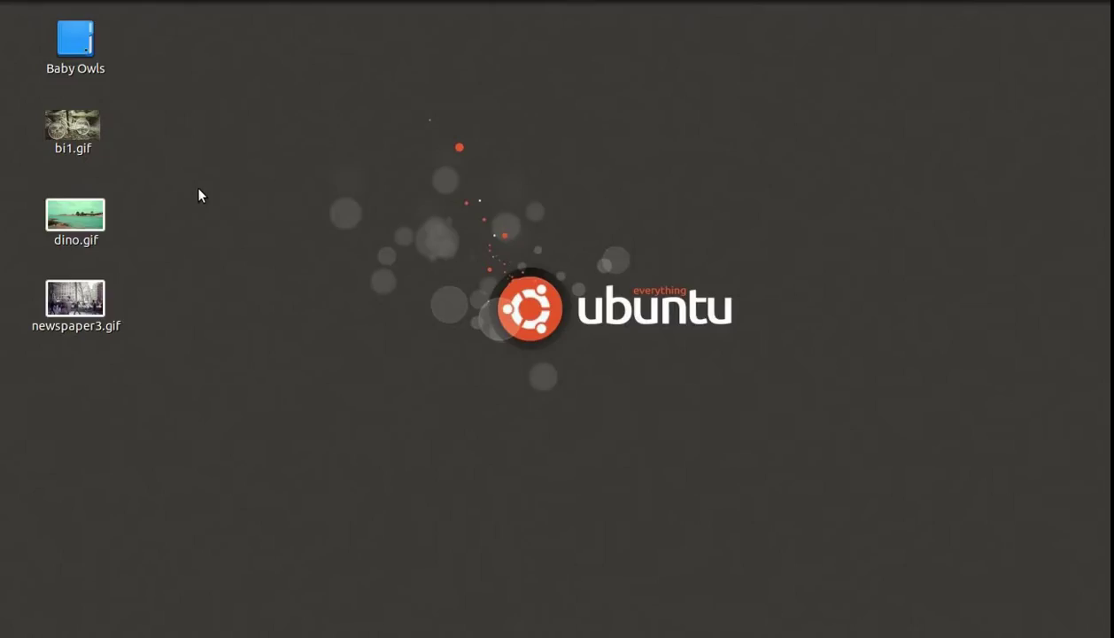
Preview the example animations bi1.gif, dino.gif and newspaper3.gif
{"action": "left_click", "coordinate": [86, 136]}
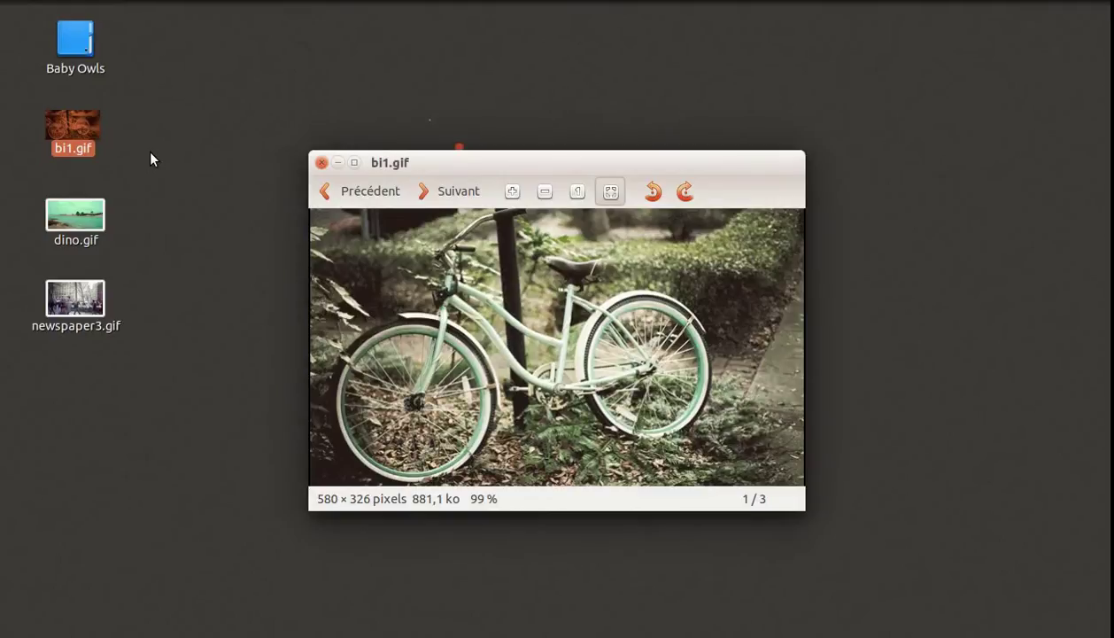
{"action": "left_click", "coordinate": [321, 162]}
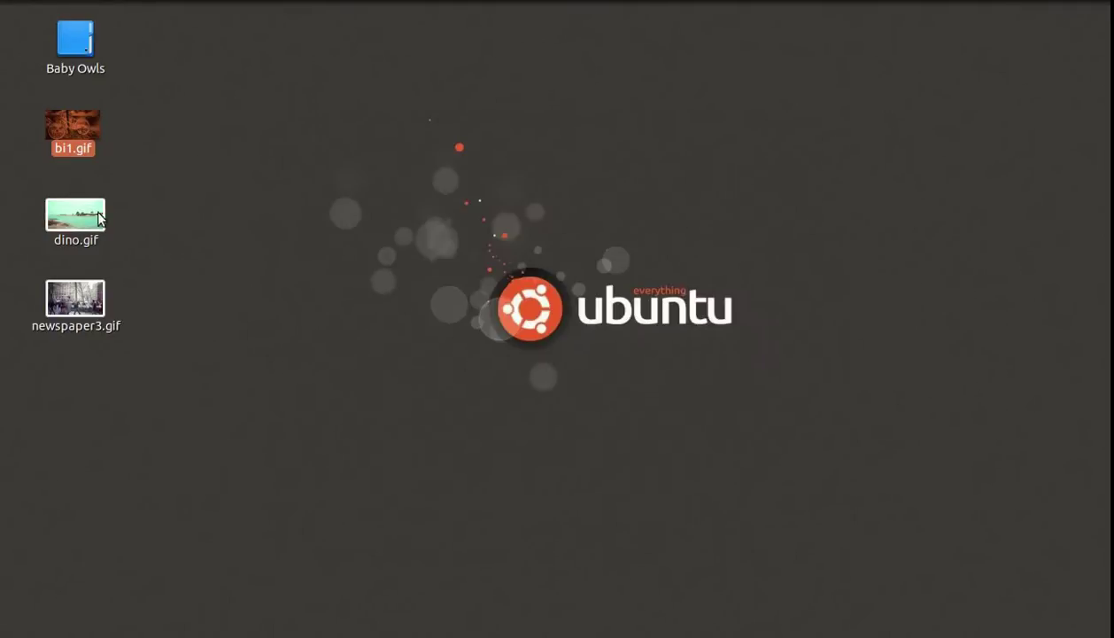
{"action": "double_click", "coordinate": [99, 219]}
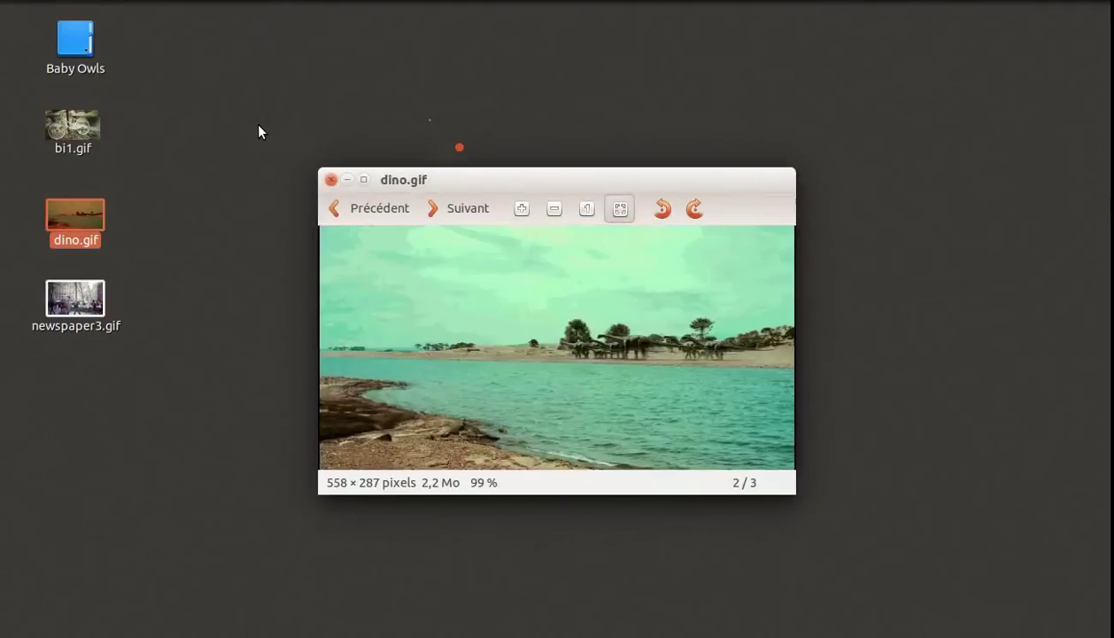
{"action": "left_click", "coordinate": [331, 179]}
{"action": "left_click", "coordinate": [98, 301]}
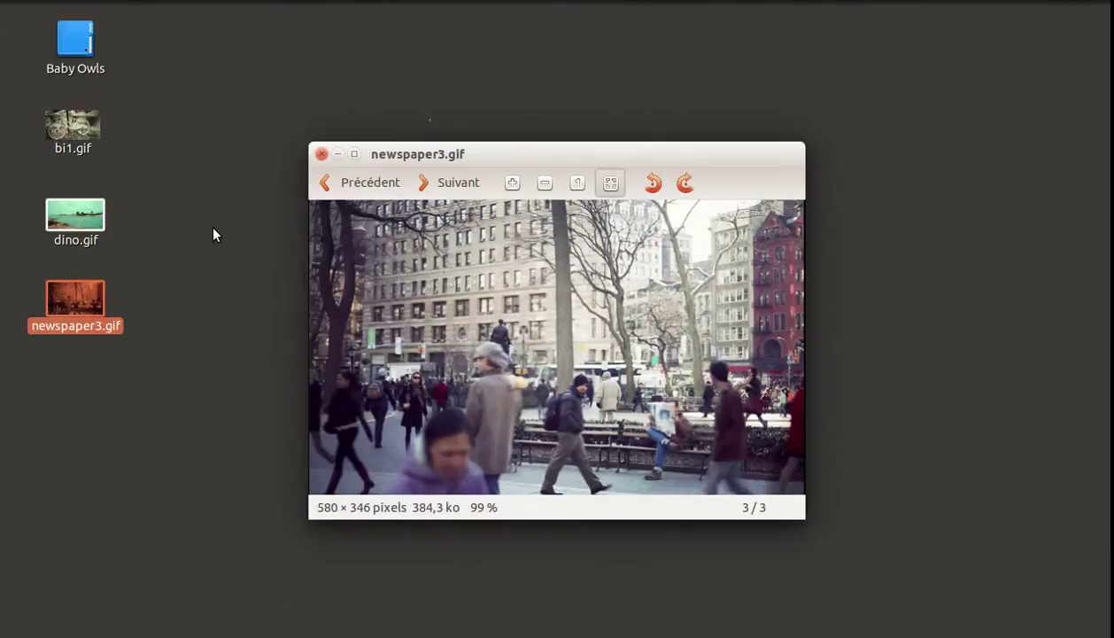
{"action": "left_click", "coordinate": [321, 154]}
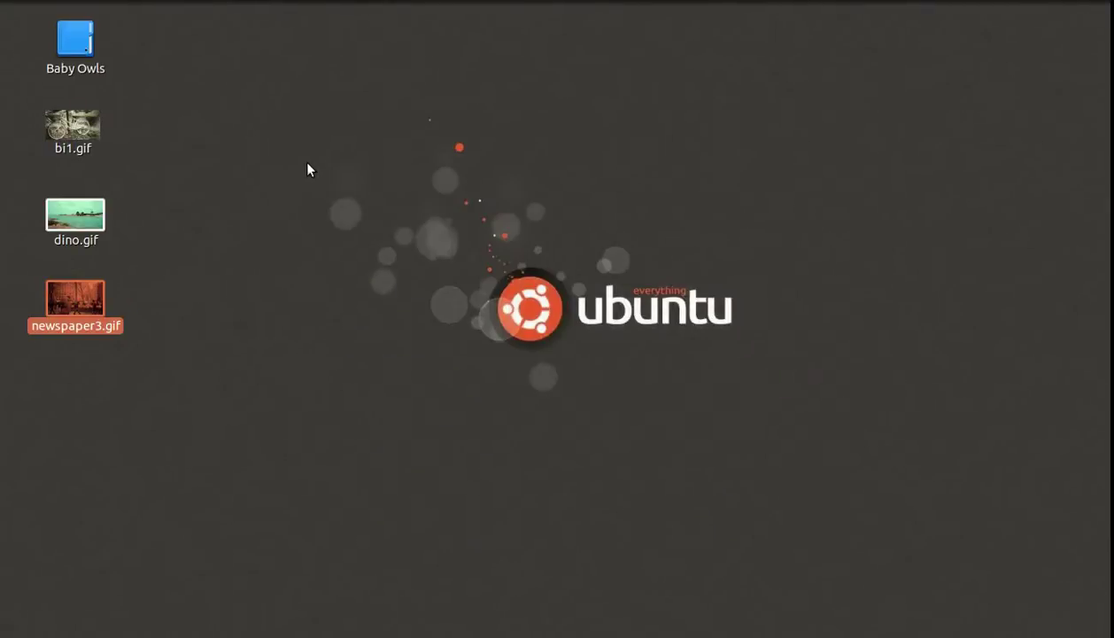
Watch baby owls day out.ogv from the Baby Owls folder, then open NatGeoCinemagraph.xcf in GIMP
{"action": "double_click", "coordinate": [84, 56]}
{"action": "double_click", "coordinate": [216, 82]}
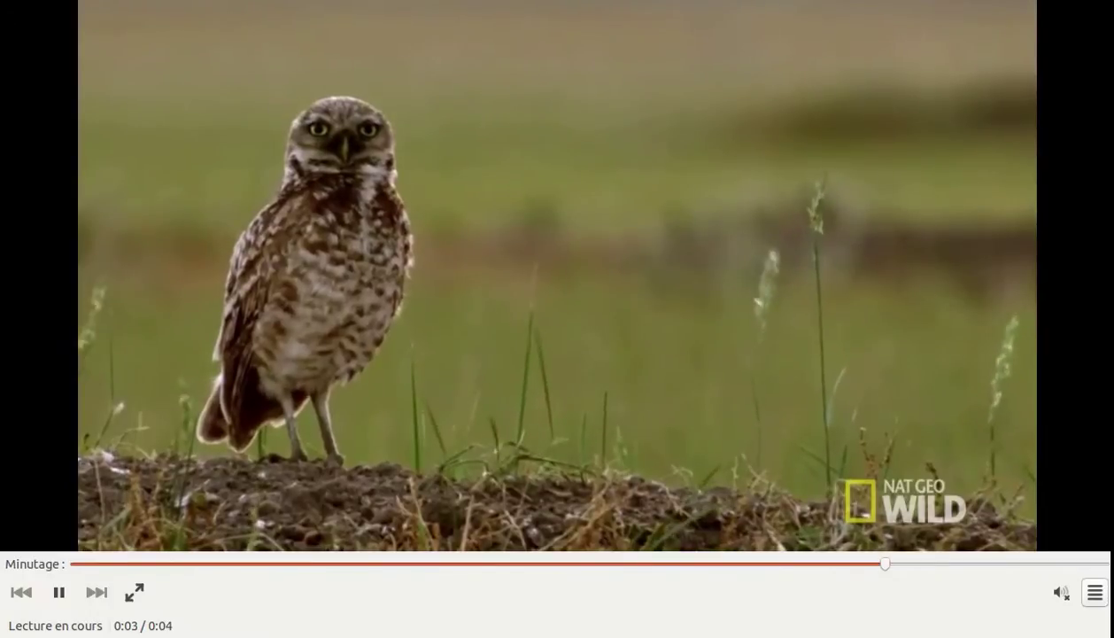
{"action": "key", "text": "ctrl+q"}
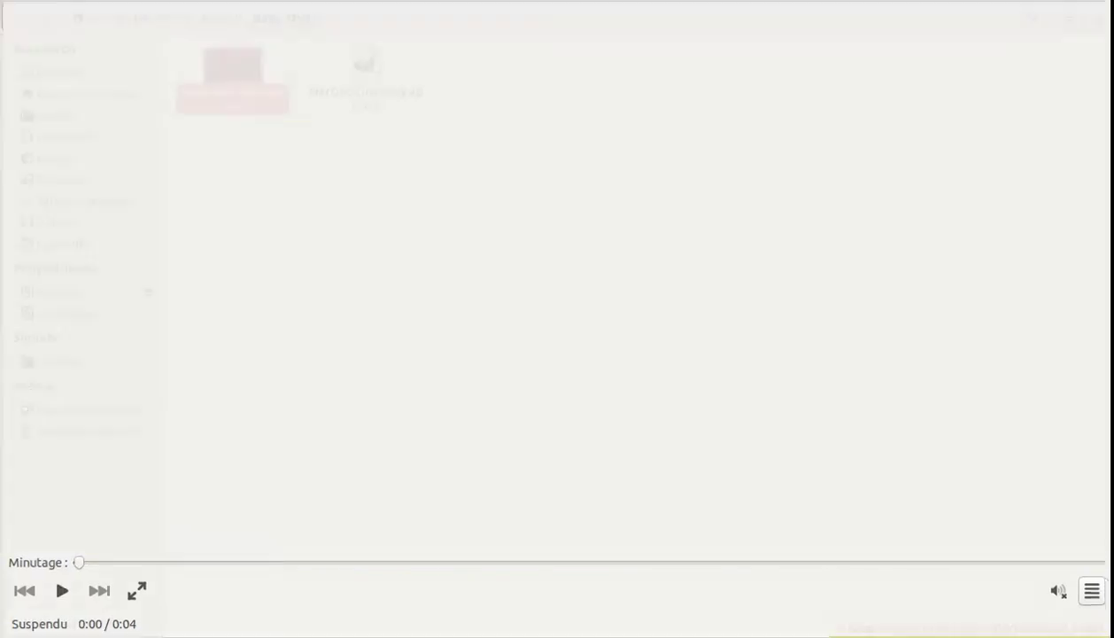
{"action": "left_click", "coordinate": [337, 165]}
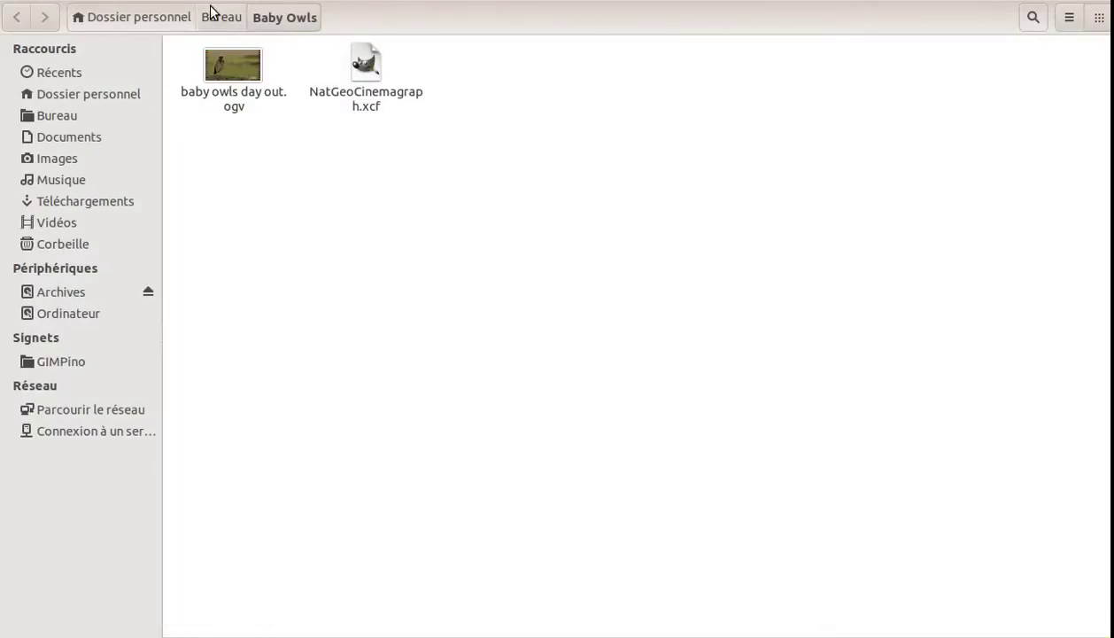
{"action": "double_click", "coordinate": [378, 59]}
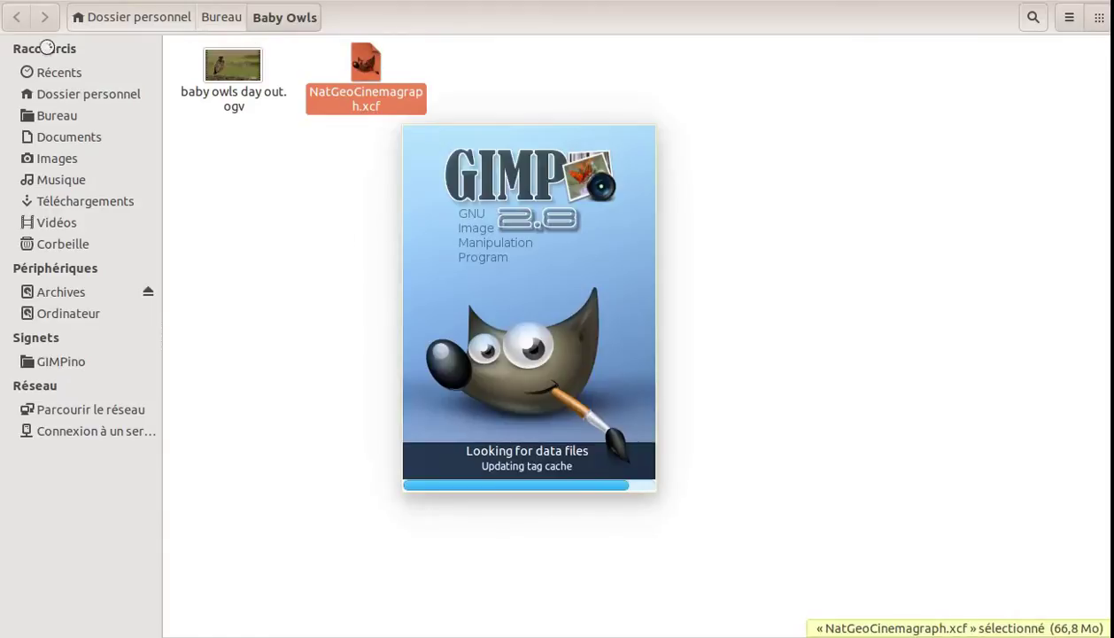
Delete the 1 Group and 2 Group annotation layer groups from the Layers panel
{"action": "key", "text": "ctrl+w"}
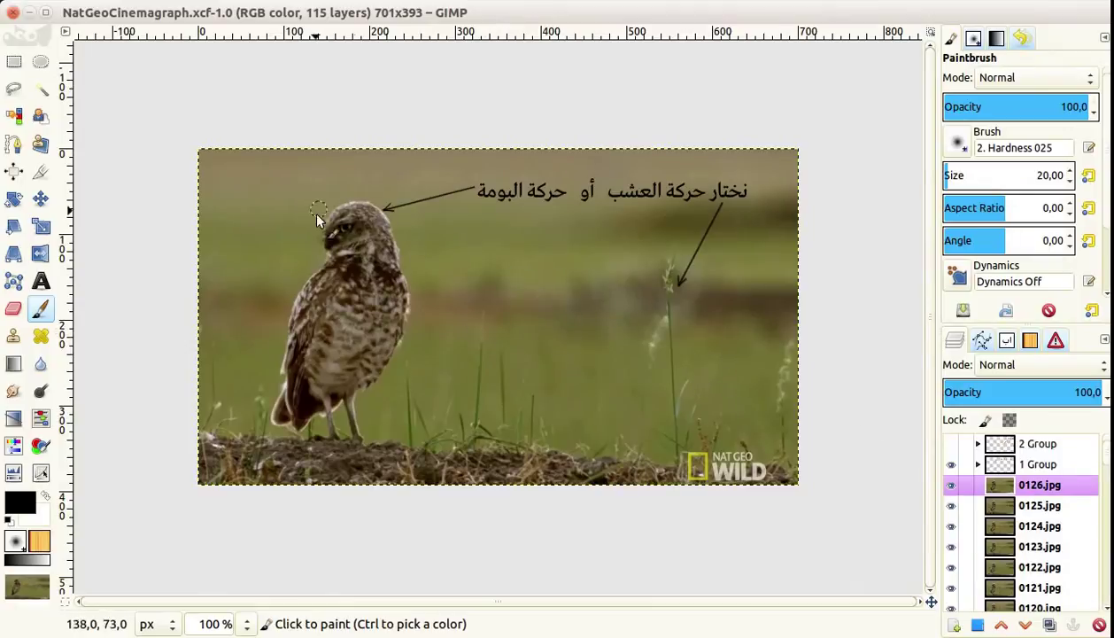
{"action": "left_click", "coordinate": [1036, 464]}
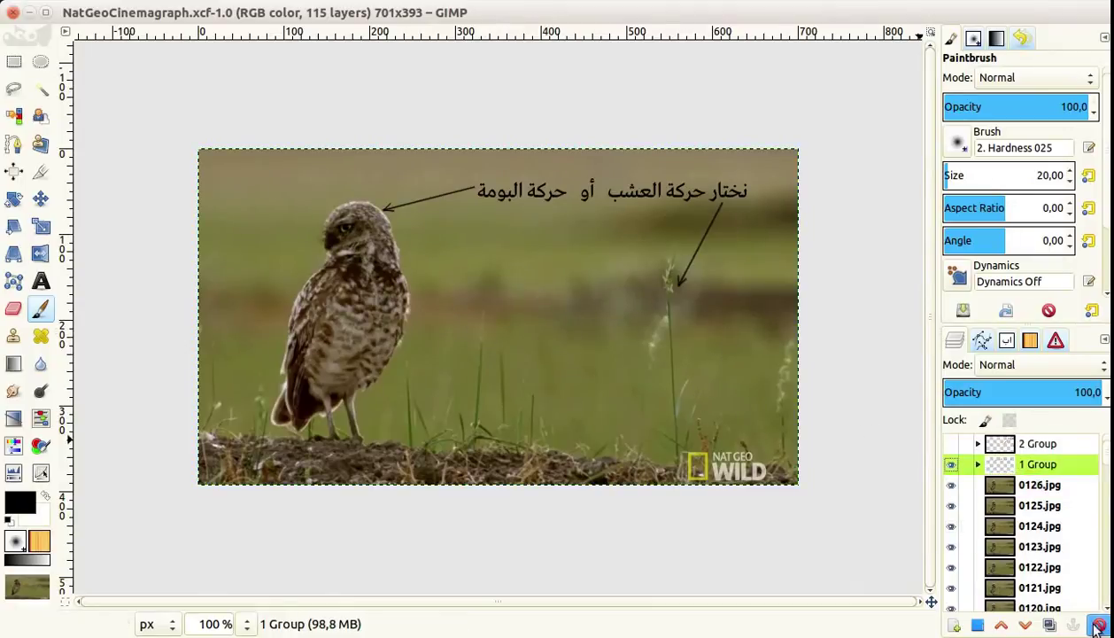
{"action": "left_click", "coordinate": [1099, 624]}
{"action": "left_click", "coordinate": [951, 444]}
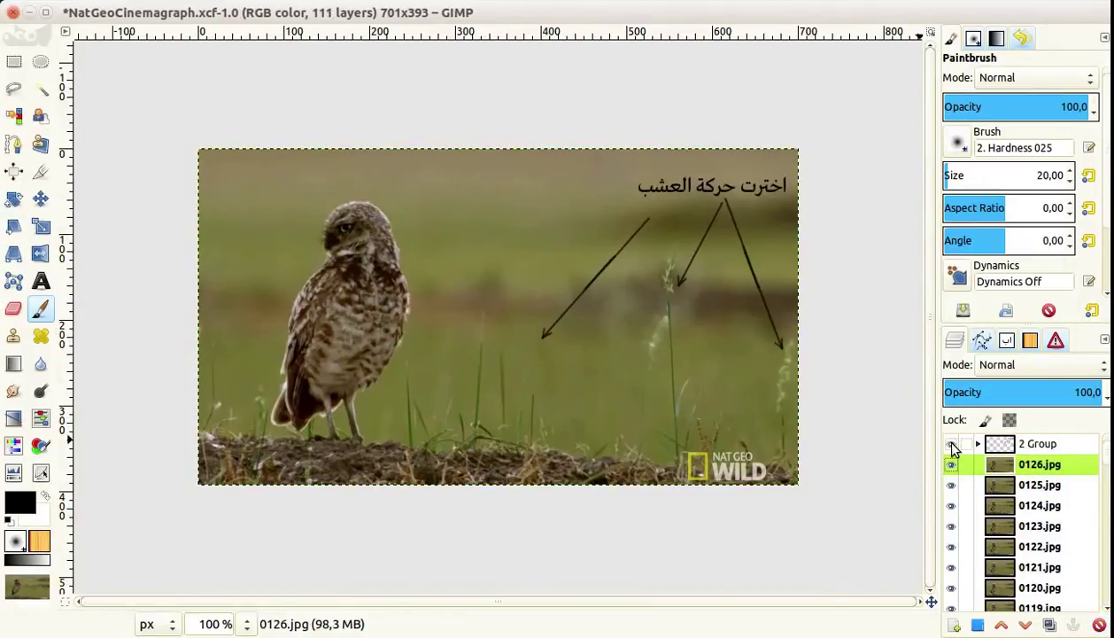
{"action": "left_click", "coordinate": [993, 447]}
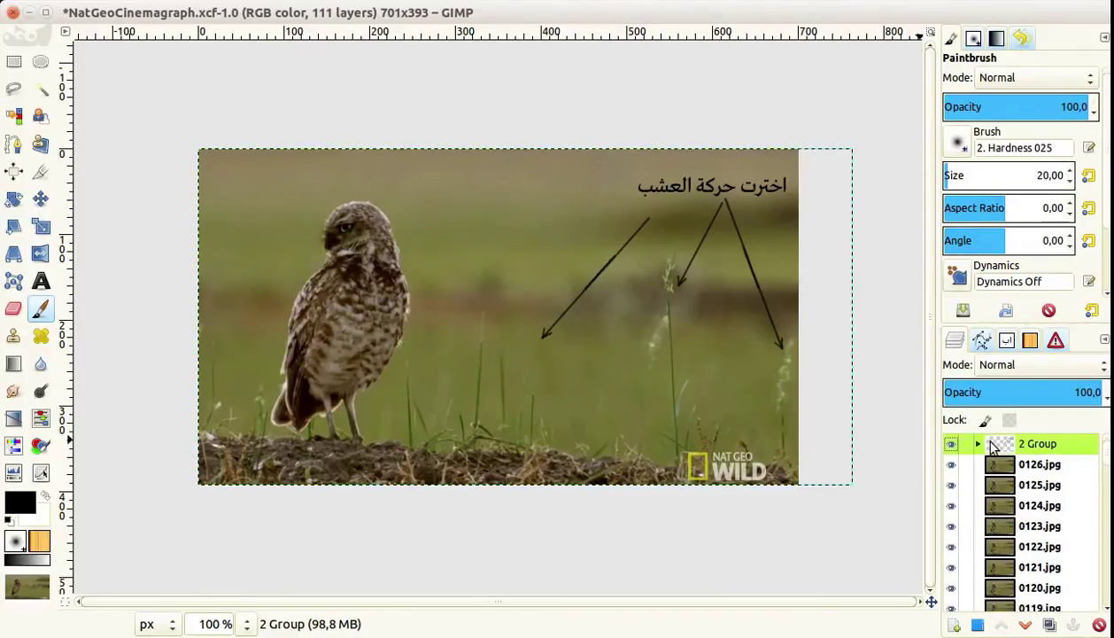
{"action": "left_click", "coordinate": [1099, 624]}
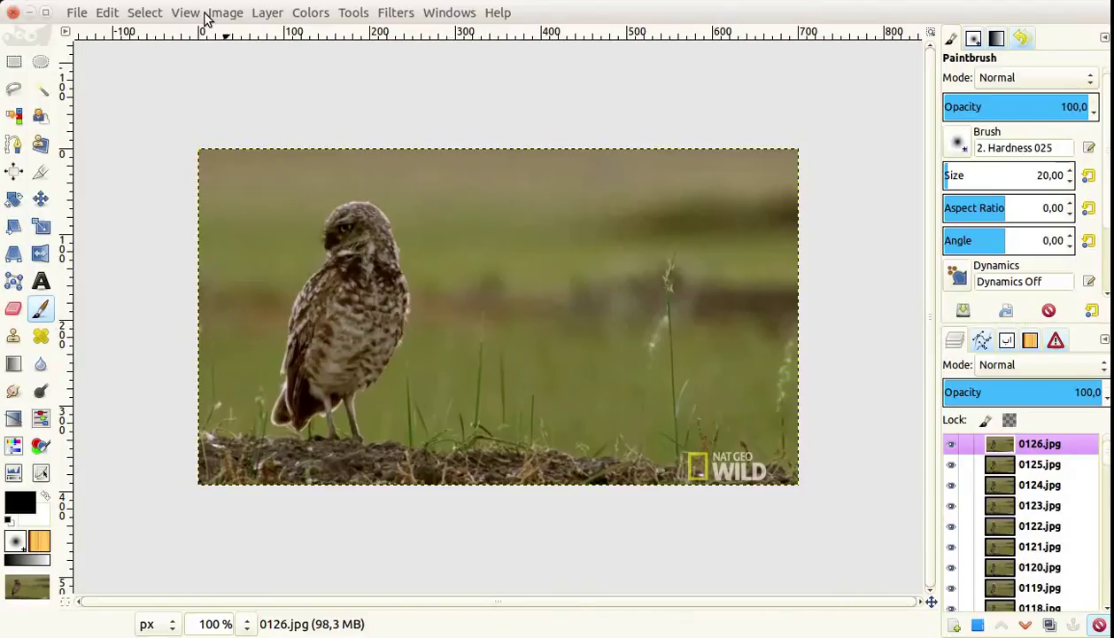
Run Multiple Layer Actions with Add Alpha applied to all layers
{"action": "left_click", "coordinate": [266, 13]}
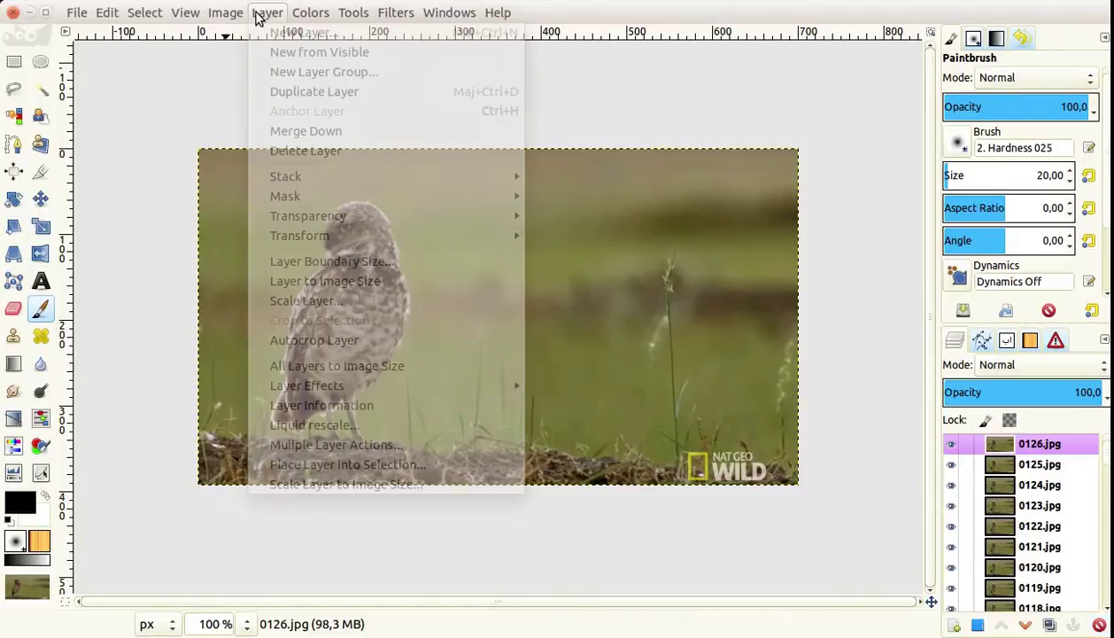
{"action": "left_click", "coordinate": [354, 450]}
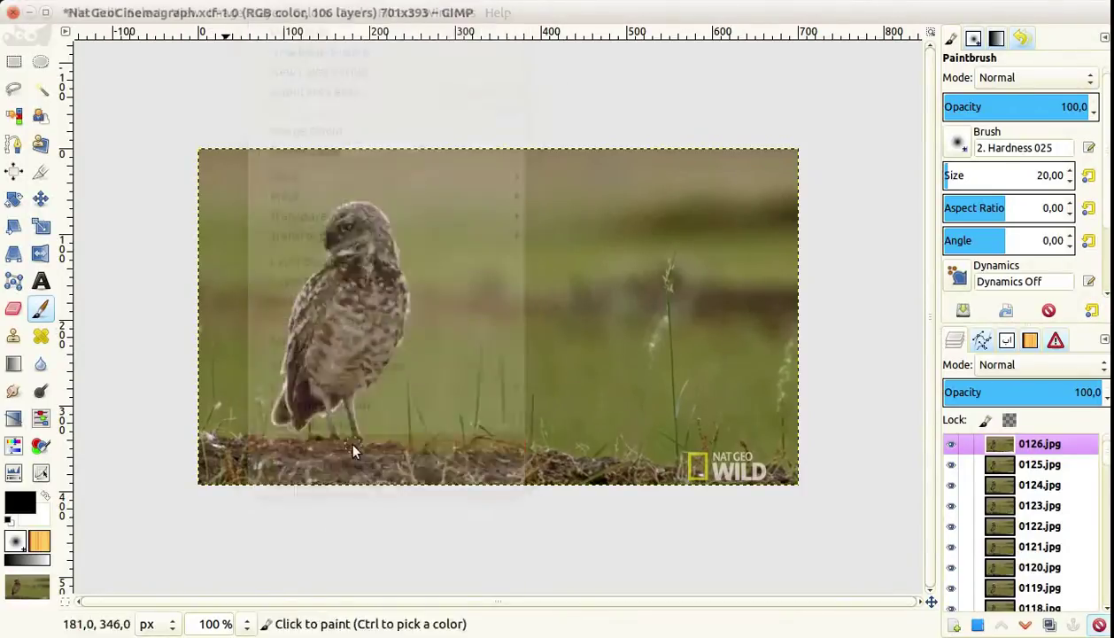
{"action": "left_click", "coordinate": [675, 230]}
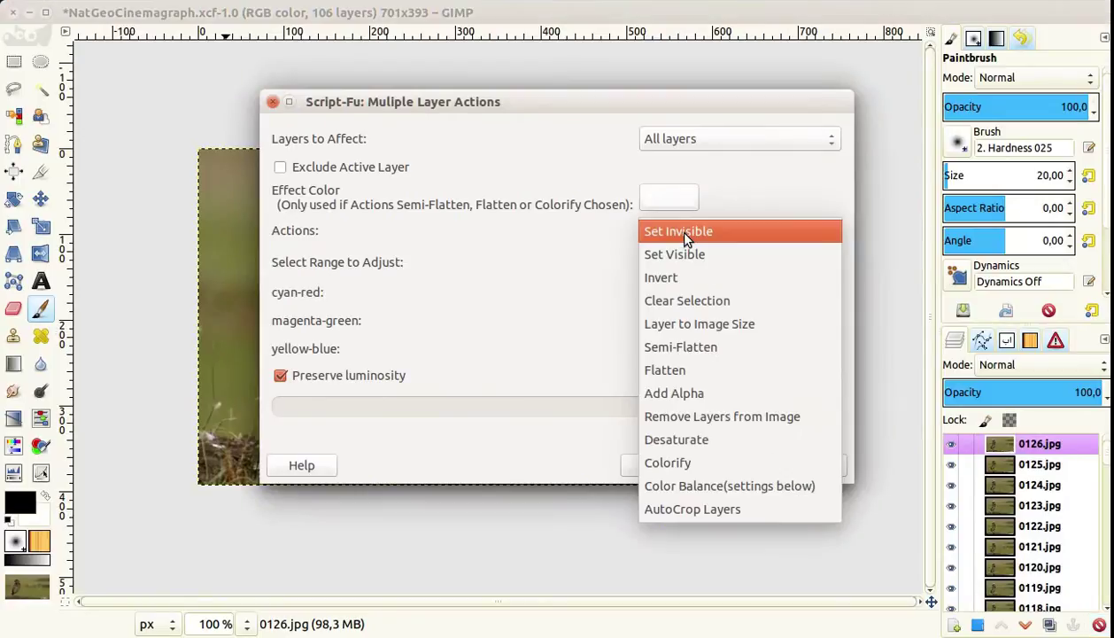
{"action": "left_click", "coordinate": [695, 393]}
{"action": "left_click", "coordinate": [801, 467]}
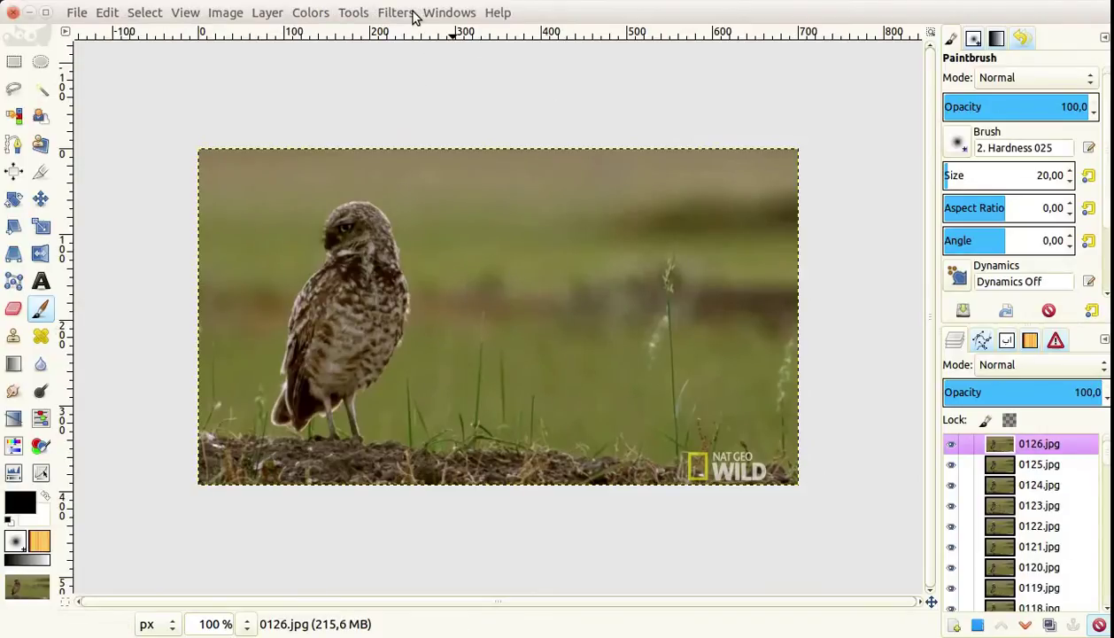
{"action": "left_click", "coordinate": [412, 14]}
{"action": "mouse_move", "coordinate": [426, 374]}
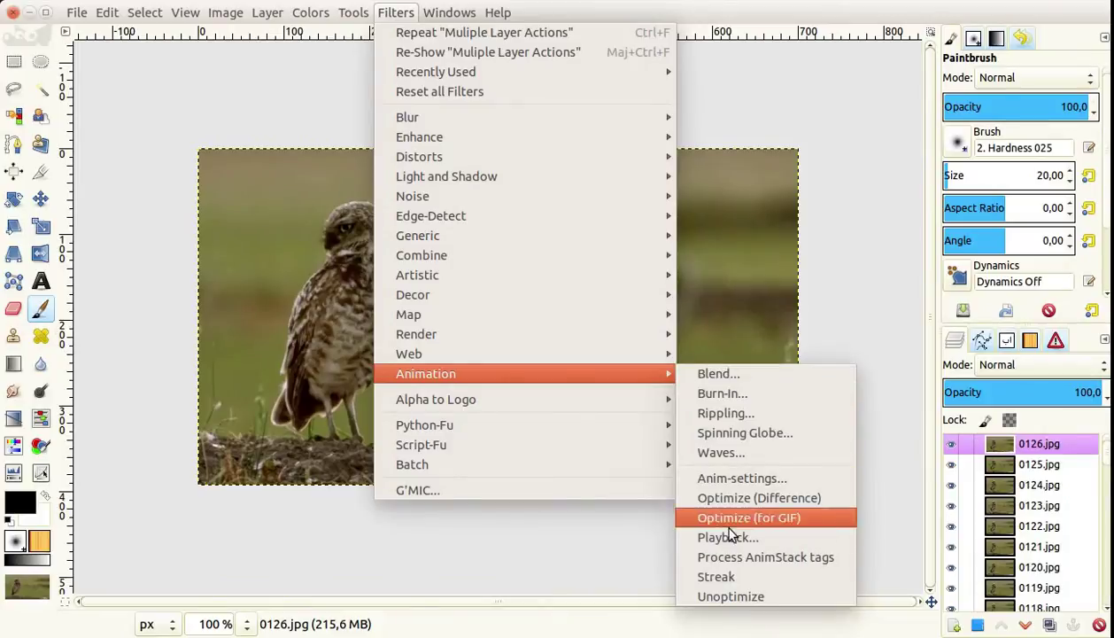
{"action": "left_click", "coordinate": [728, 538]}
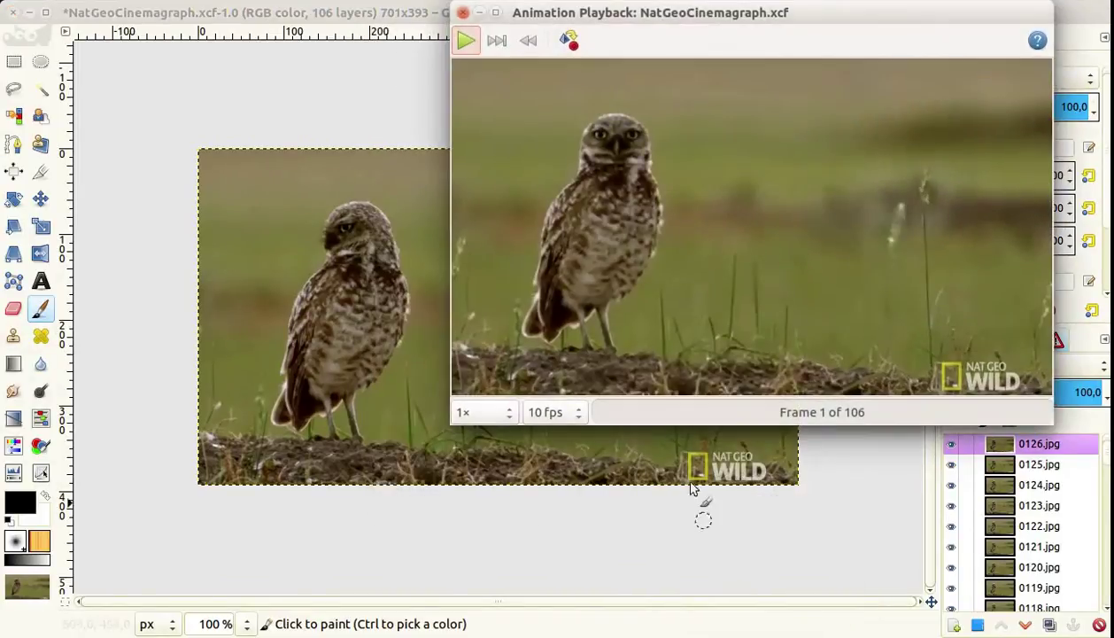
{"action": "mouse_move", "coordinate": [545, 12]}
{"action": "left_mouse_down"}
{"action": "mouse_move", "coordinate": [461, 112]}
{"action": "mouse_move", "coordinate": [302, 133]}
{"action": "left_mouse_up"}
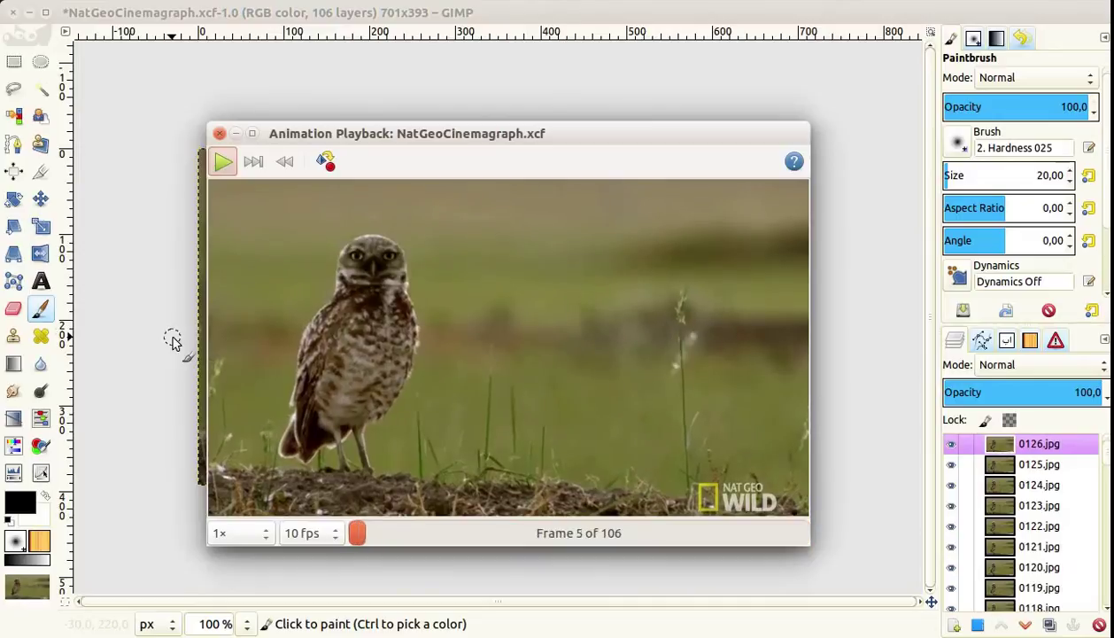
{"action": "left_click", "coordinate": [220, 133]}
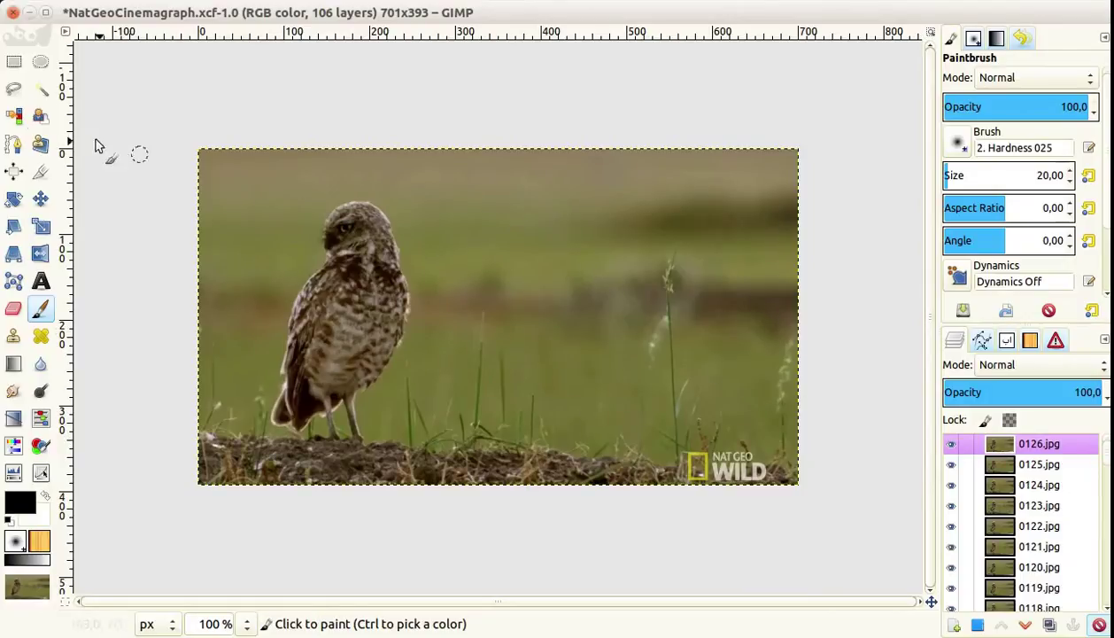
Start a free selection from the left edge, tracing behind the owl's tail and under its feet
{"action": "left_click", "coordinate": [13, 88]}
{"action": "left_click", "coordinate": [182, 335]}
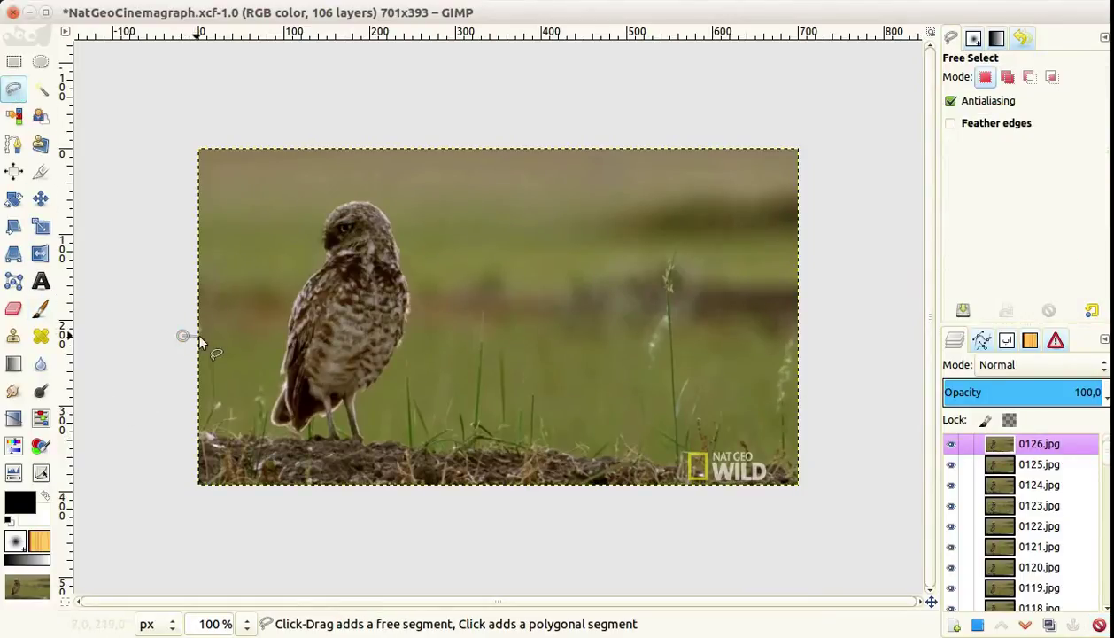
{"action": "left_click", "coordinate": [269, 383]}
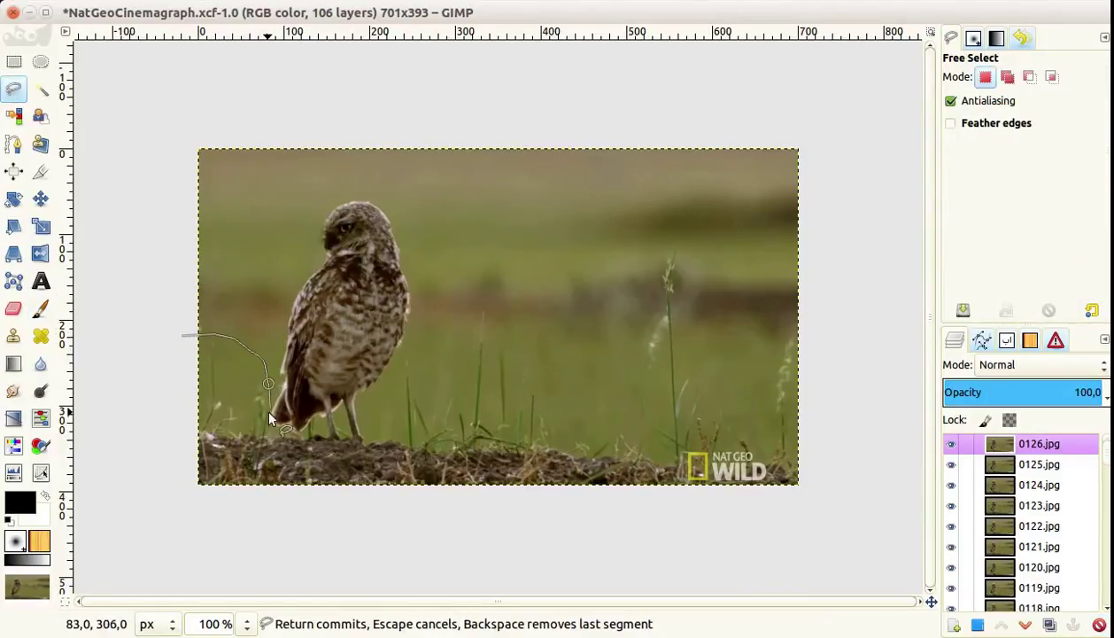
{"action": "left_click", "coordinate": [269, 434]}
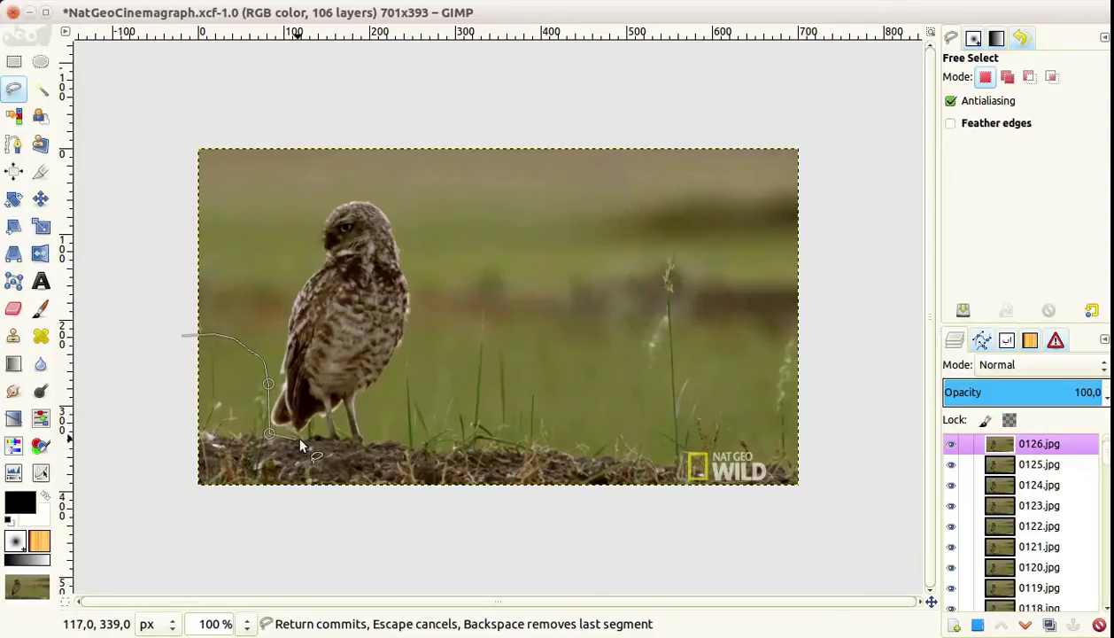
{"action": "left_click", "coordinate": [301, 440]}
{"action": "left_click", "coordinate": [341, 444]}
{"action": "left_click", "coordinate": [368, 448]}
{"action": "left_click", "coordinate": [381, 421]}
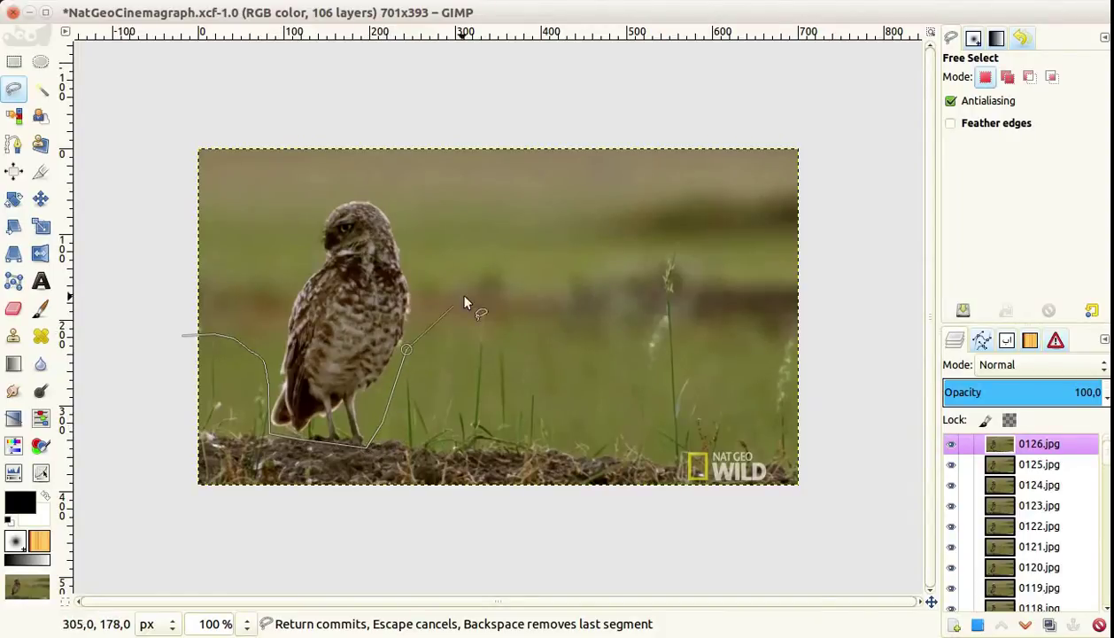
Extend the outline across the grass and below the image, closing it at the start point
{"action": "left_click", "coordinate": [499, 300]}
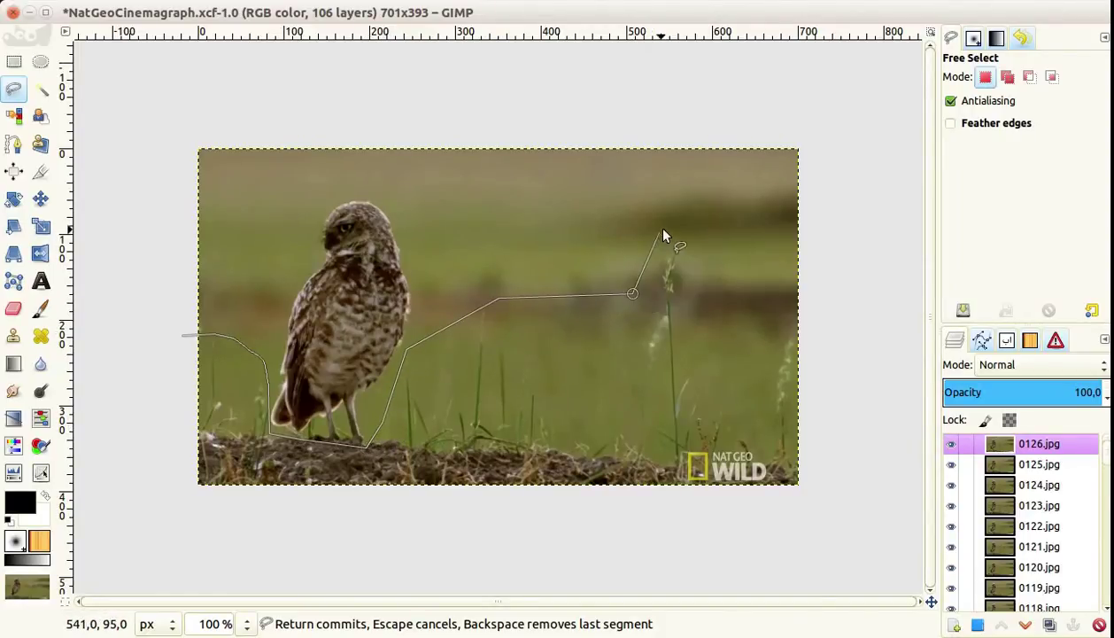
{"action": "left_click", "coordinate": [681, 213]}
{"action": "left_click", "coordinate": [726, 284]}
{"action": "left_click", "coordinate": [830, 312]}
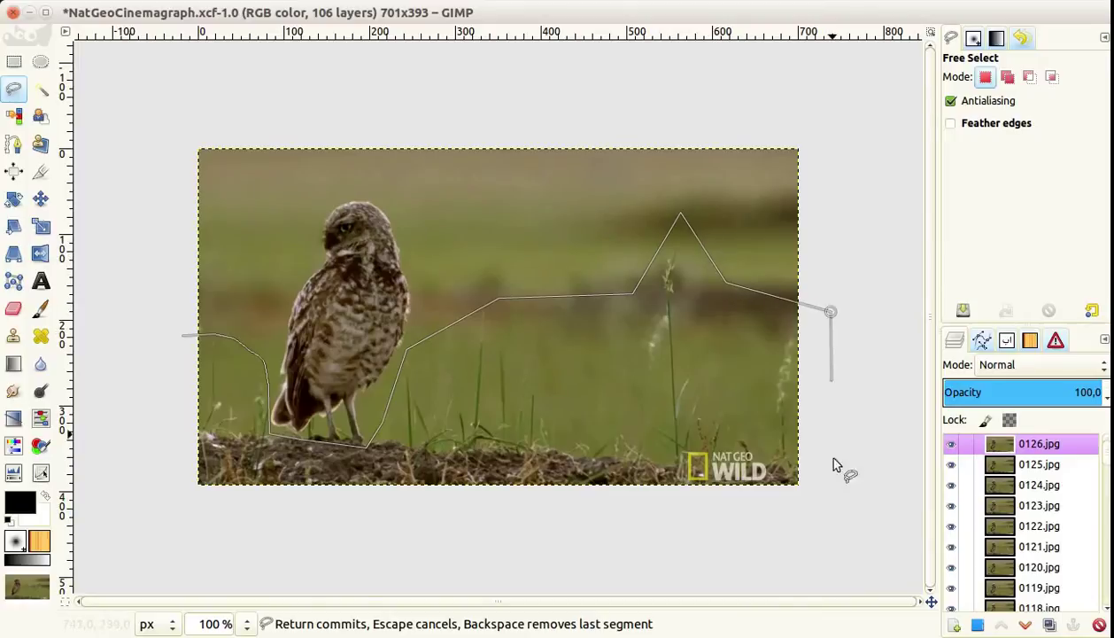
{"action": "left_click", "coordinate": [838, 536]}
{"action": "left_click", "coordinate": [138, 530]}
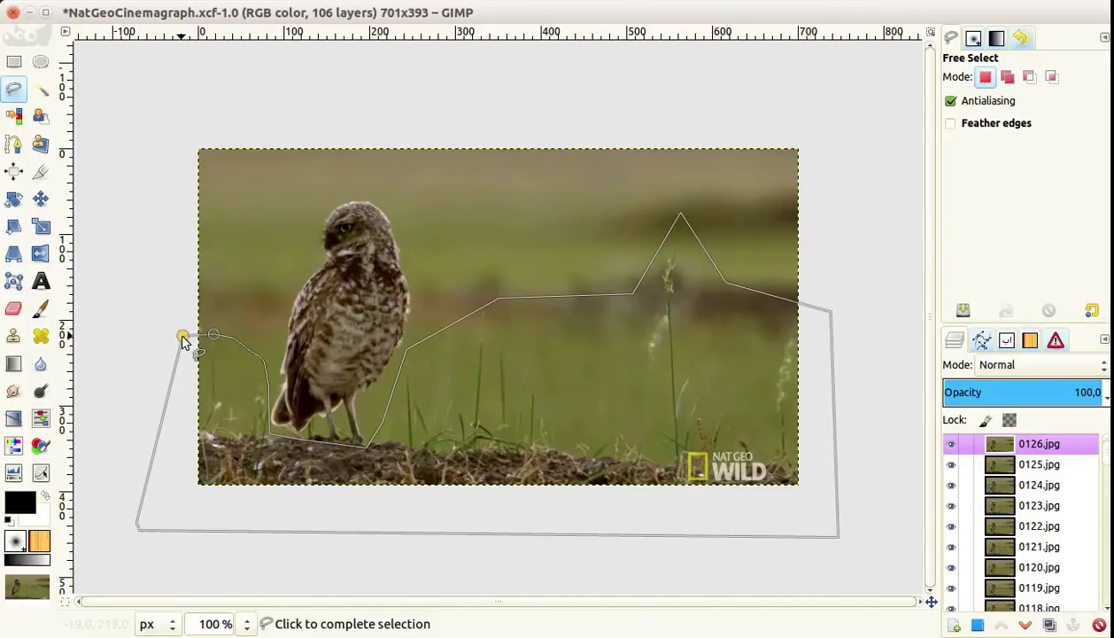
{"action": "left_click", "coordinate": [183, 340]}
Invert the selection and run Clear Selection on all layers, excluding the active 0021.jpg
{"action": "left_click", "coordinate": [144, 13]}
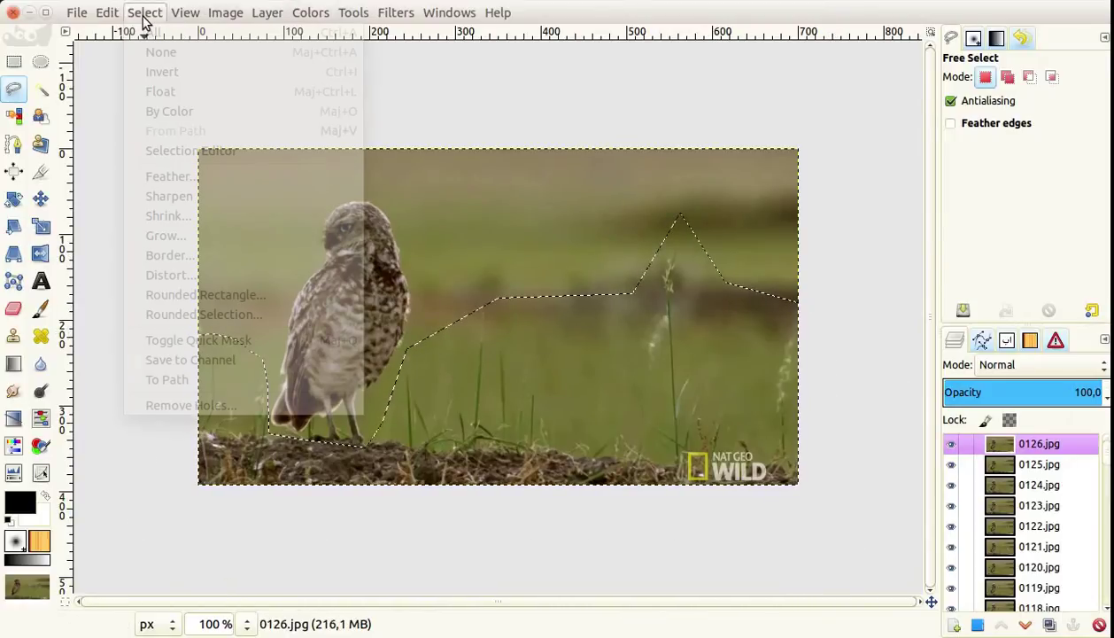
{"action": "left_click", "coordinate": [157, 72]}
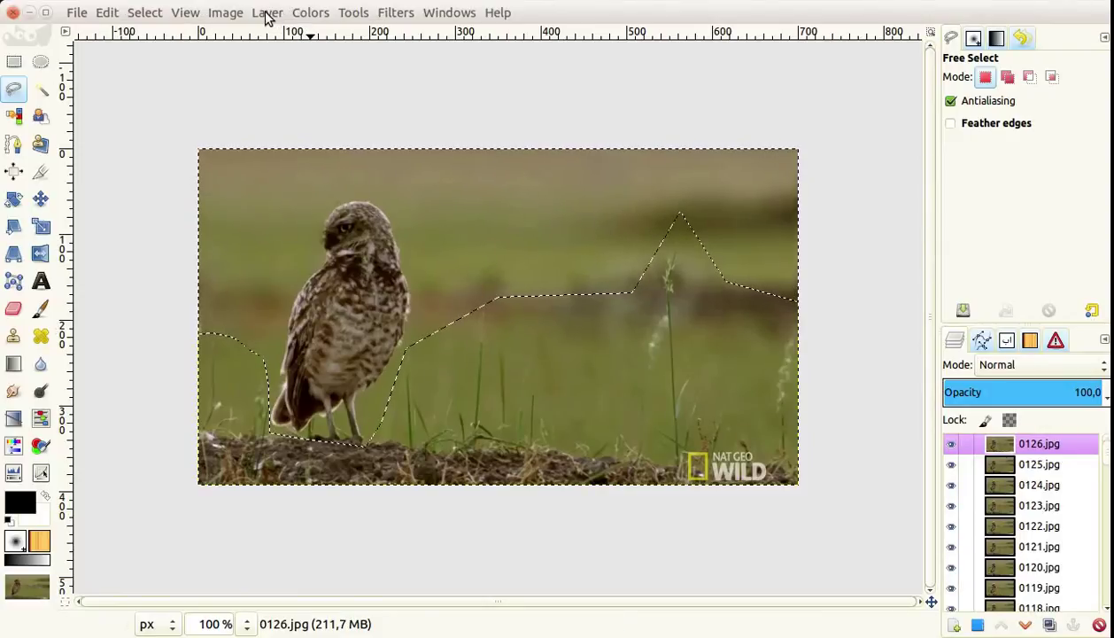
{"action": "left_click", "coordinate": [390, 12]}
{"action": "mouse_move", "coordinate": [512, 72]}
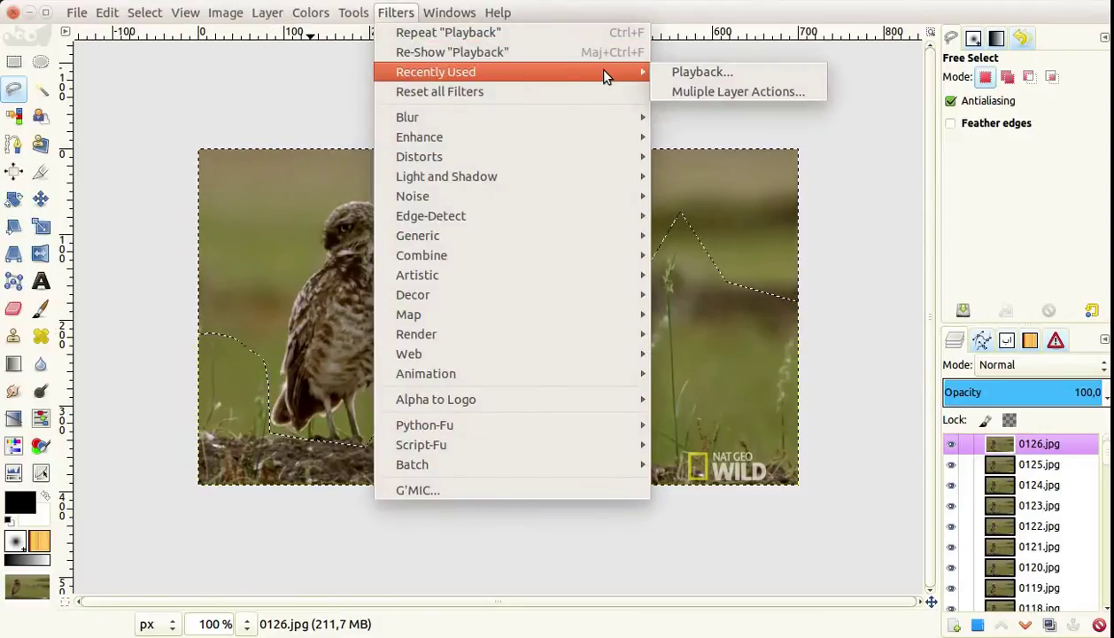
{"action": "left_click", "coordinate": [668, 93]}
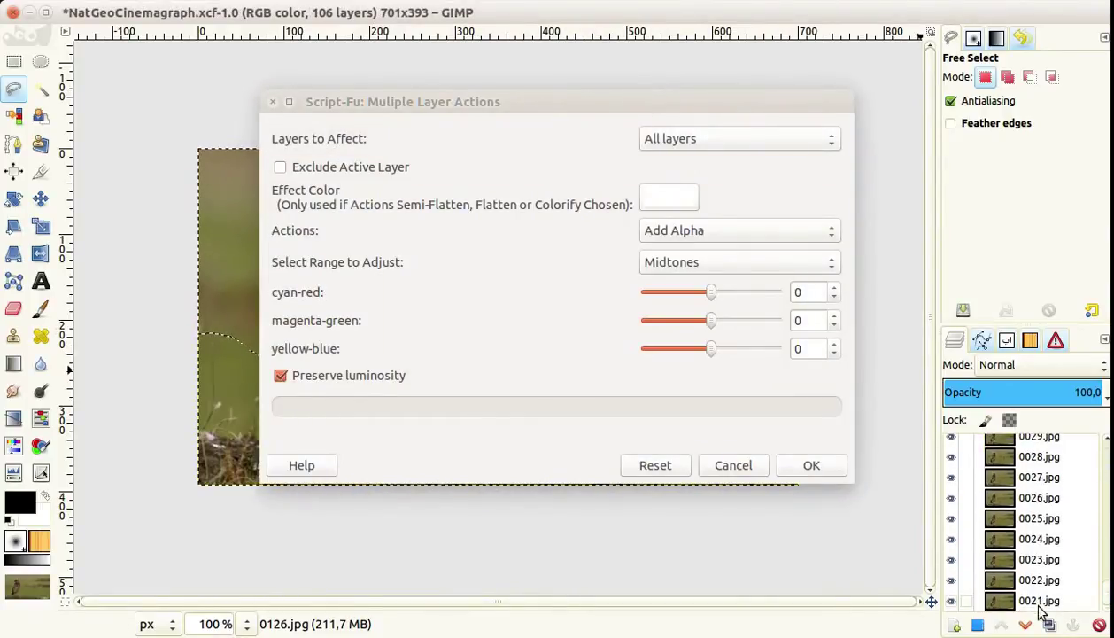
{"action": "left_click", "coordinate": [1040, 606]}
{"action": "left_click", "coordinate": [329, 165]}
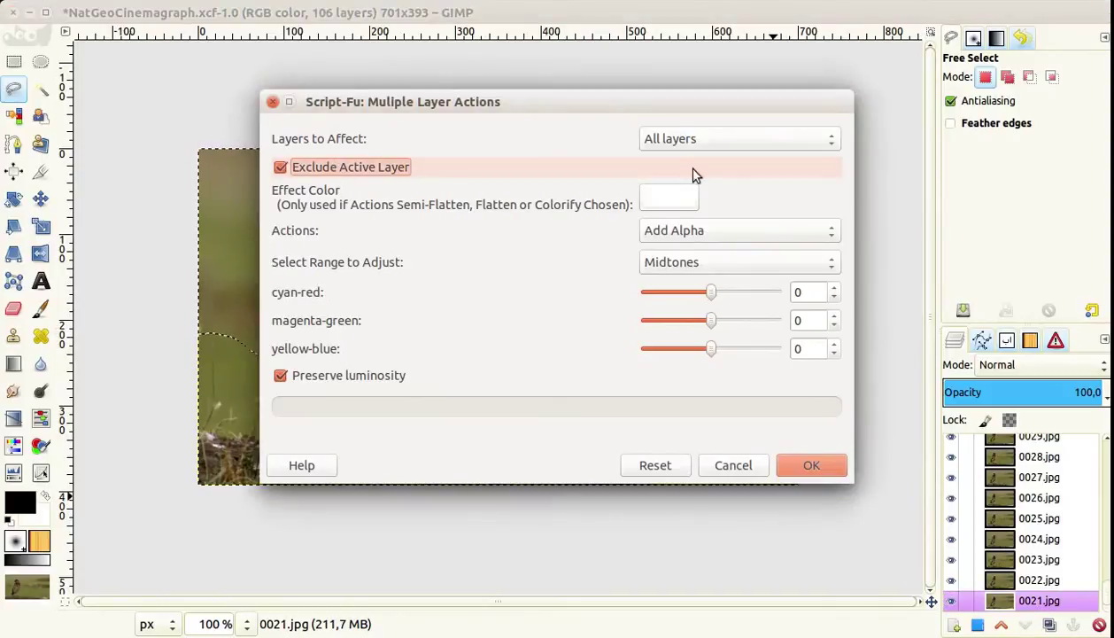
{"action": "left_click", "coordinate": [696, 231]}
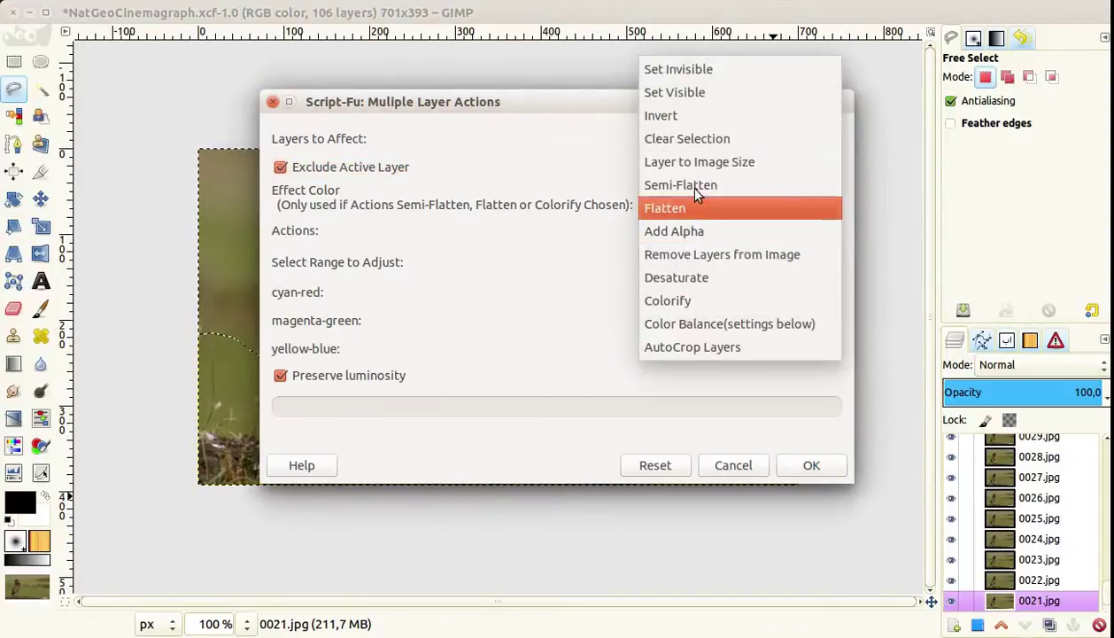
{"action": "left_click", "coordinate": [682, 138]}
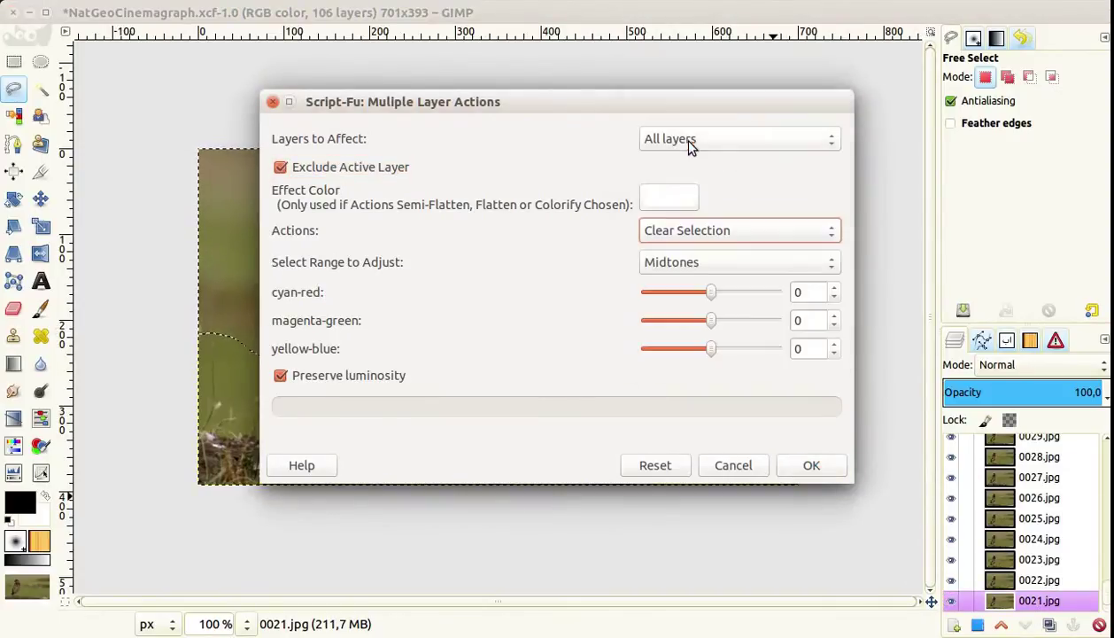
{"action": "left_click", "coordinate": [806, 466]}
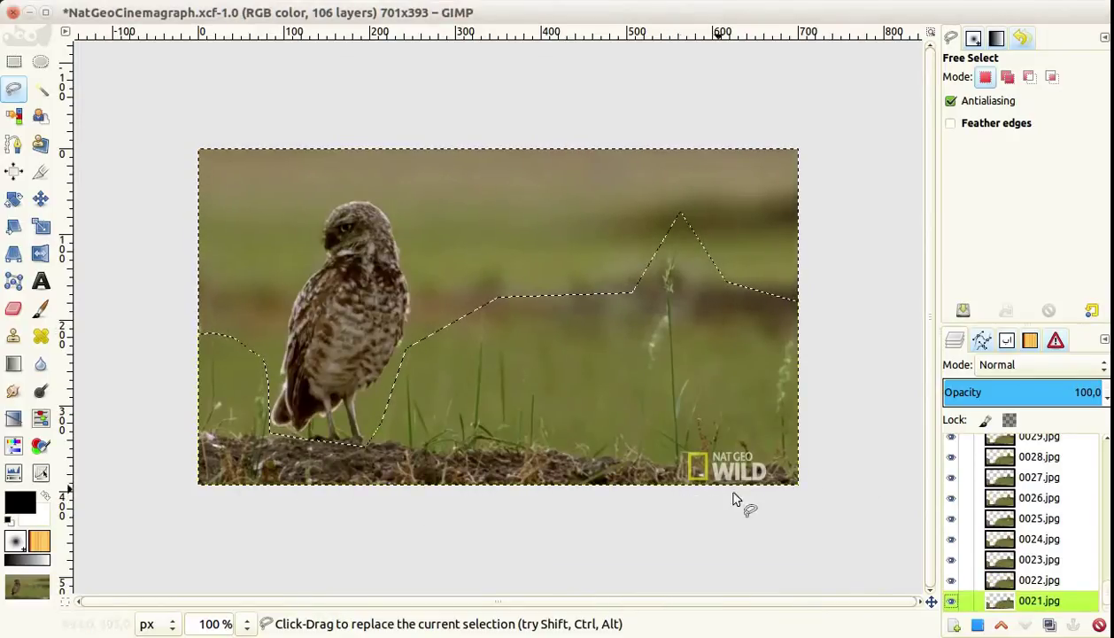
Rerun Multiple Layer Actions' Clear Selection, still excluding the active 0021.jpg layer
{"action": "left_click_drag", "start_coordinate": [1107, 591], "coordinate": [1107, 440]}
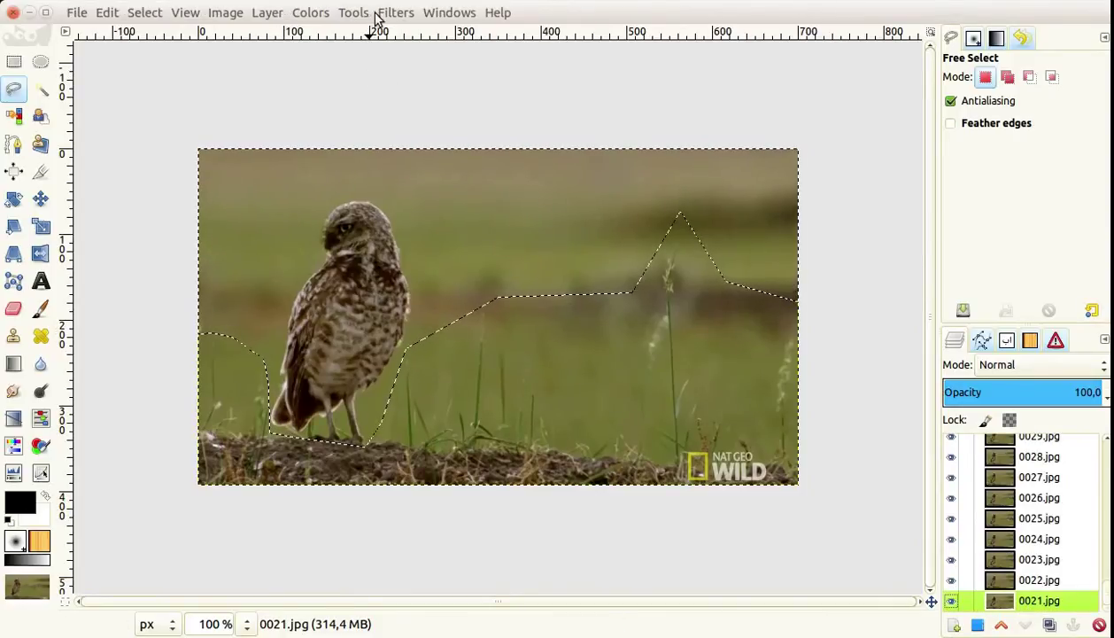
{"action": "left_click", "coordinate": [393, 12]}
{"action": "left_click", "coordinate": [406, 51]}
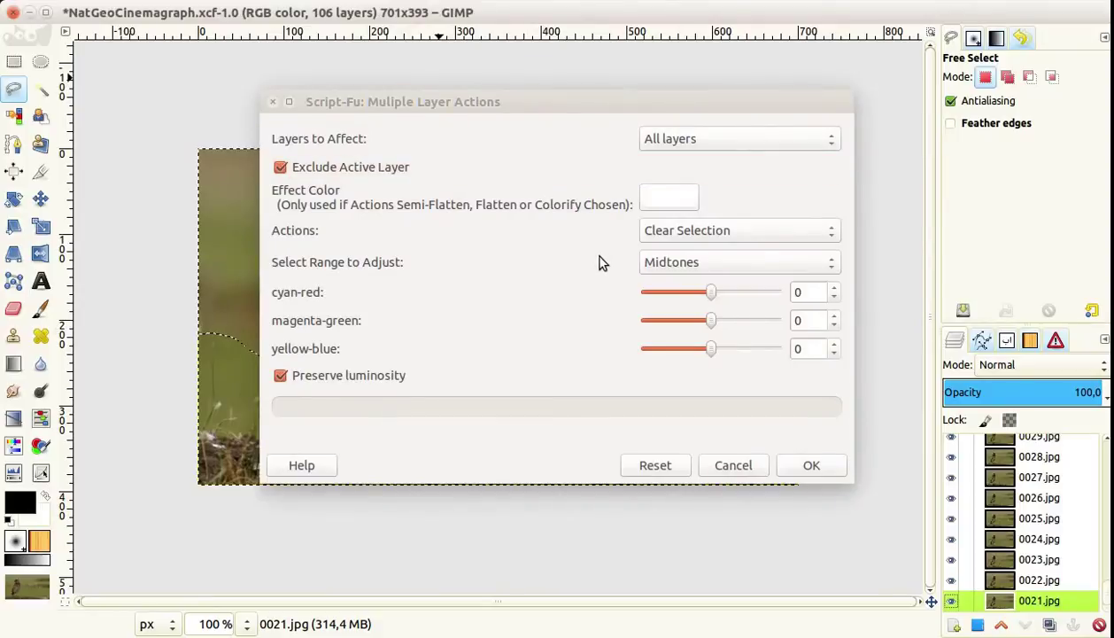
{"action": "left_click", "coordinate": [684, 237]}
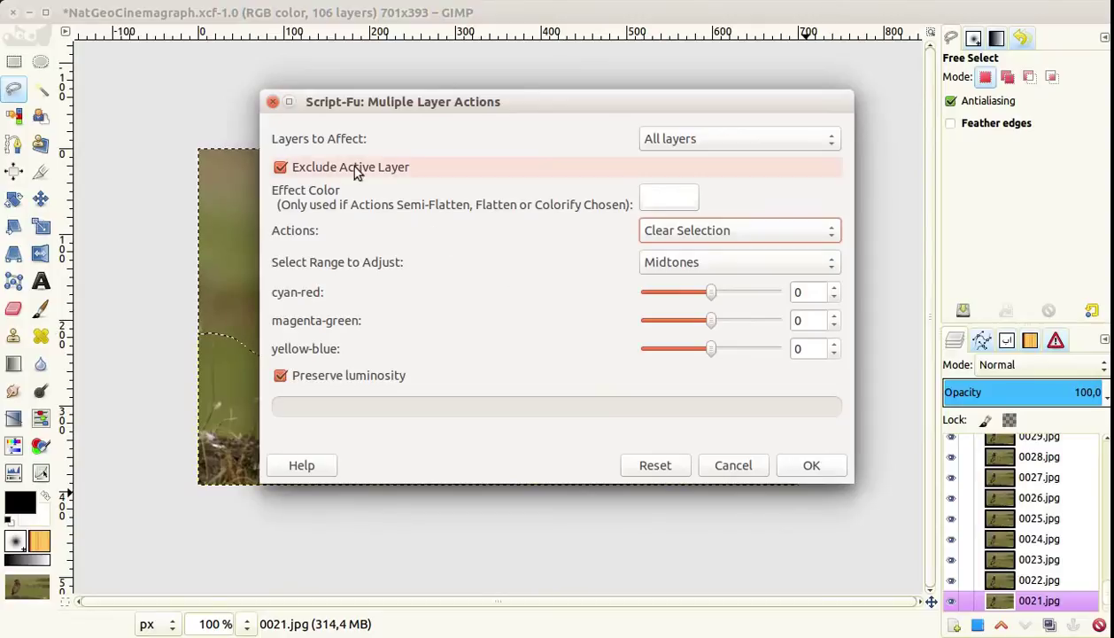
{"action": "left_click", "coordinate": [801, 462]}
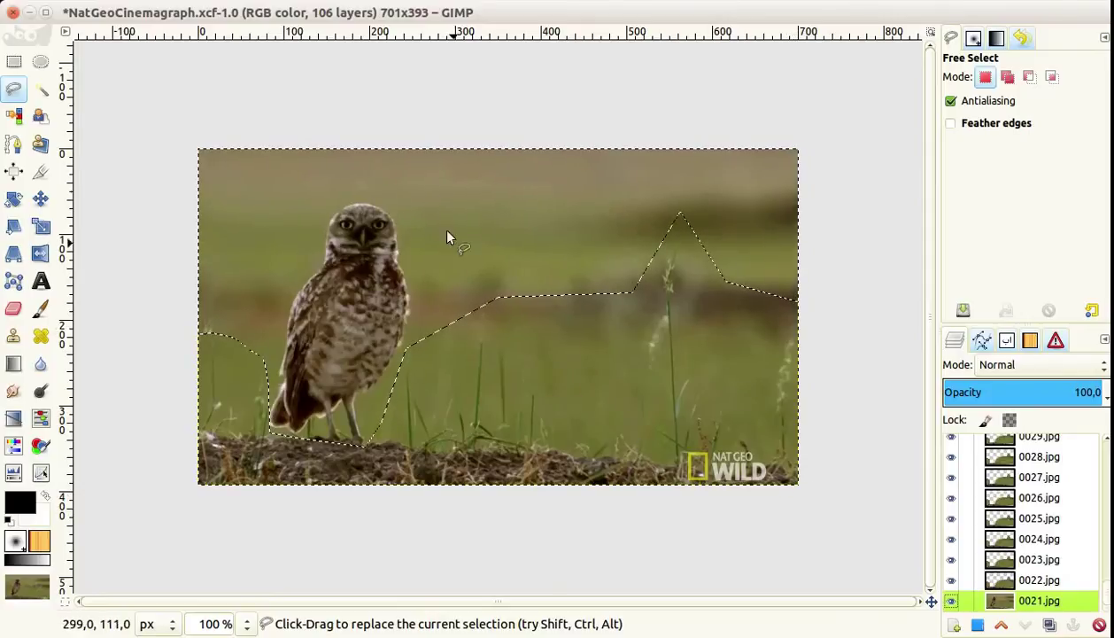
{"action": "left_click", "coordinate": [399, 12]}
{"action": "mouse_move", "coordinate": [436, 72]}
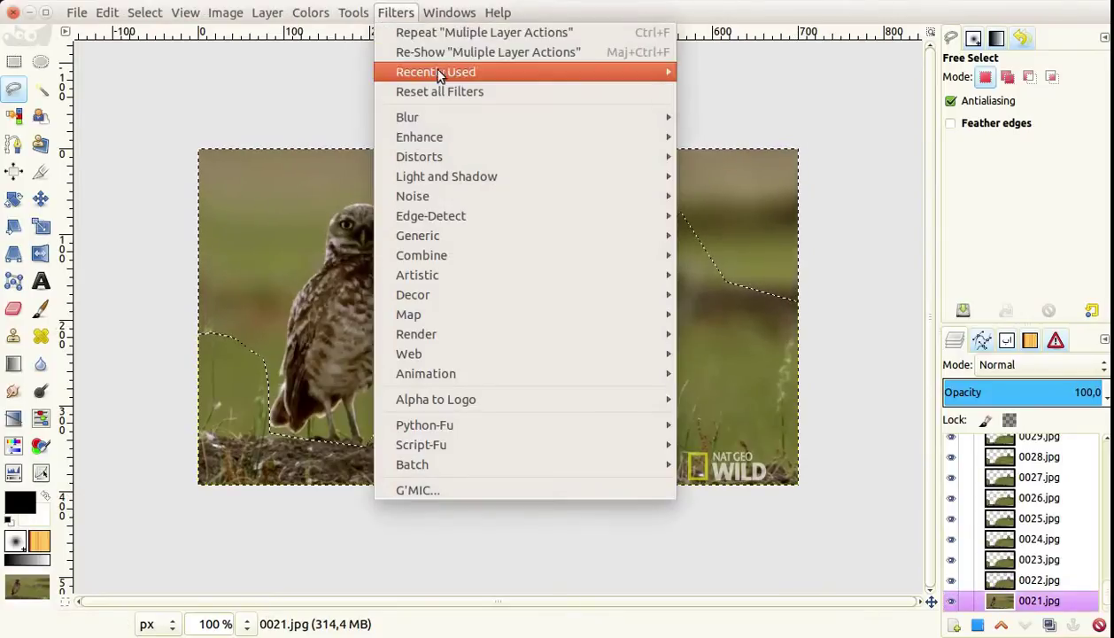
{"action": "left_click", "coordinate": [739, 91]}
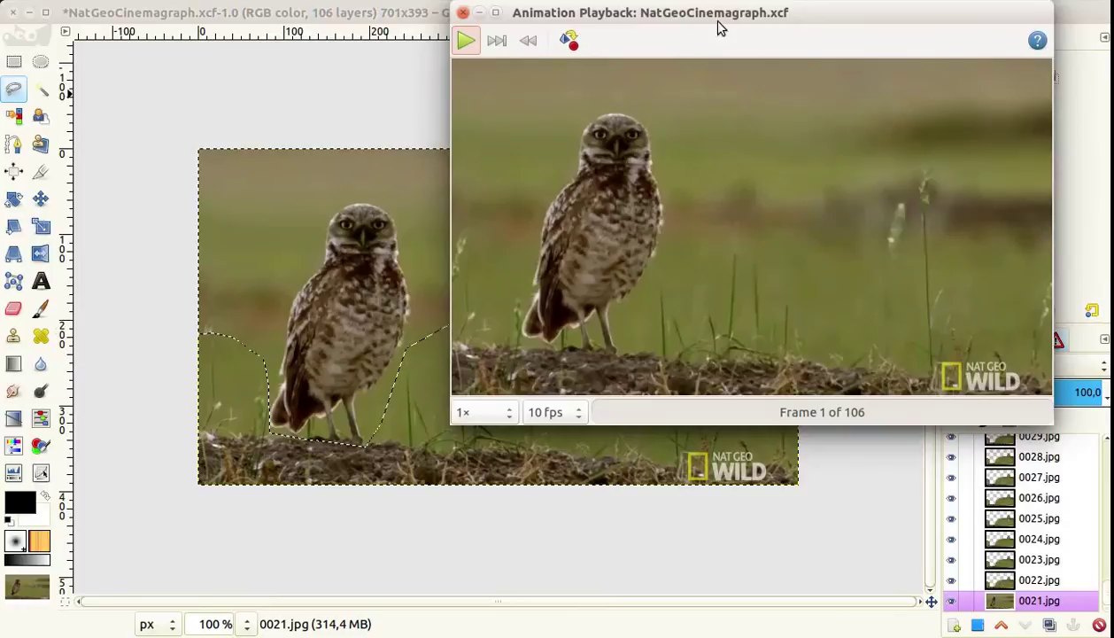
{"action": "mouse_move", "coordinate": [713, 14]}
{"action": "left_mouse_down"}
{"action": "mouse_move", "coordinate": [481, 144]}
{"action": "mouse_move", "coordinate": [437, 128]}
{"action": "left_mouse_up"}
{"action": "left_click", "coordinate": [189, 155]}
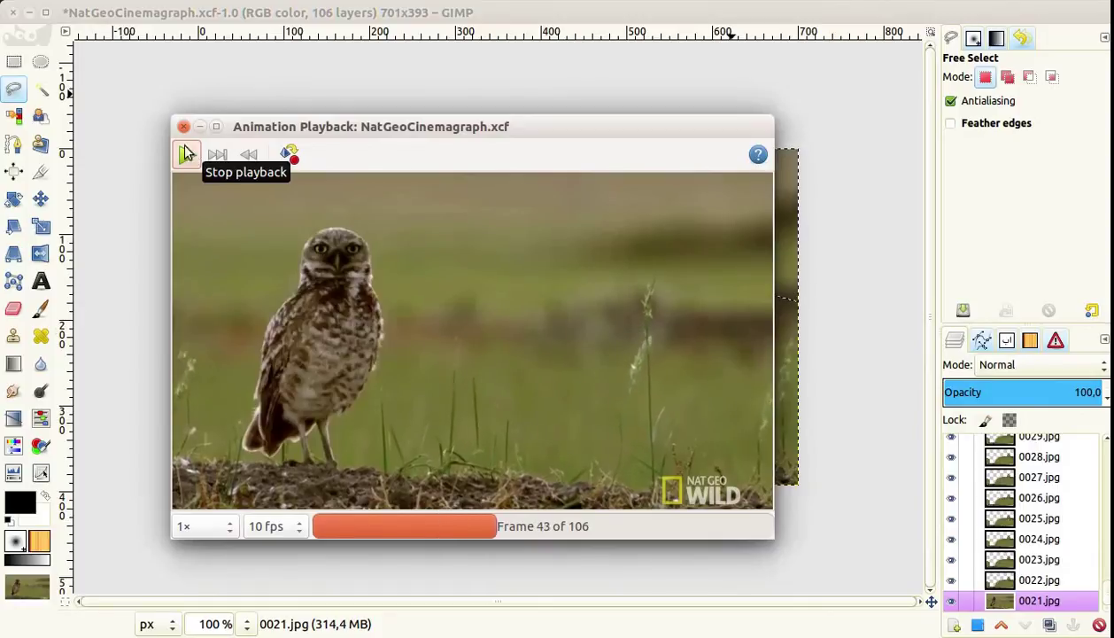
{"action": "left_click", "coordinate": [183, 127]}
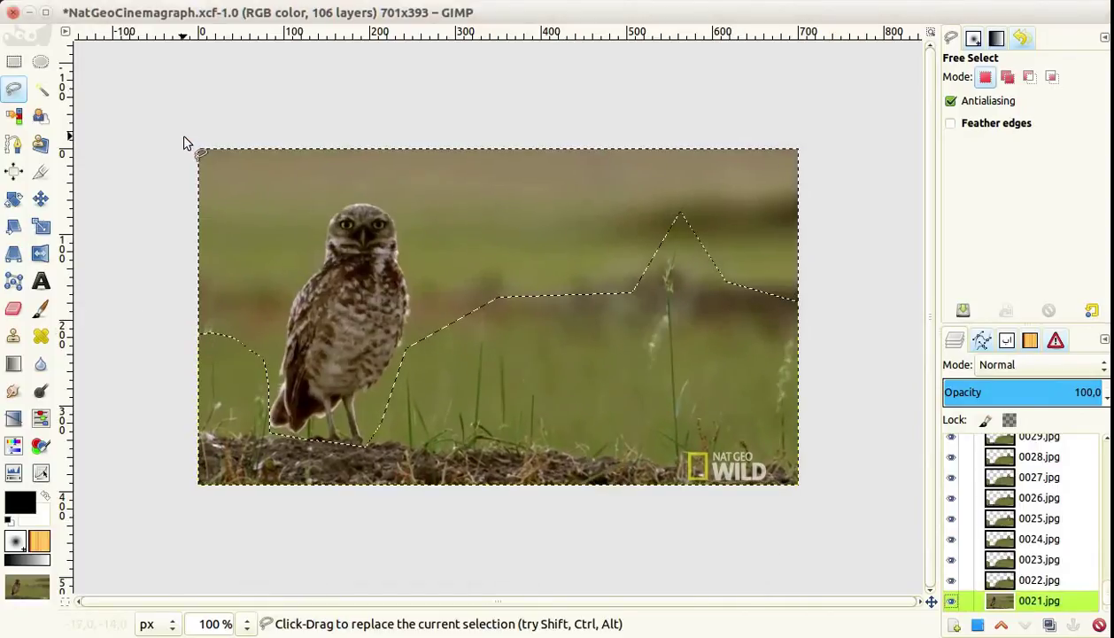
{"action": "left_click", "coordinate": [76, 12]}
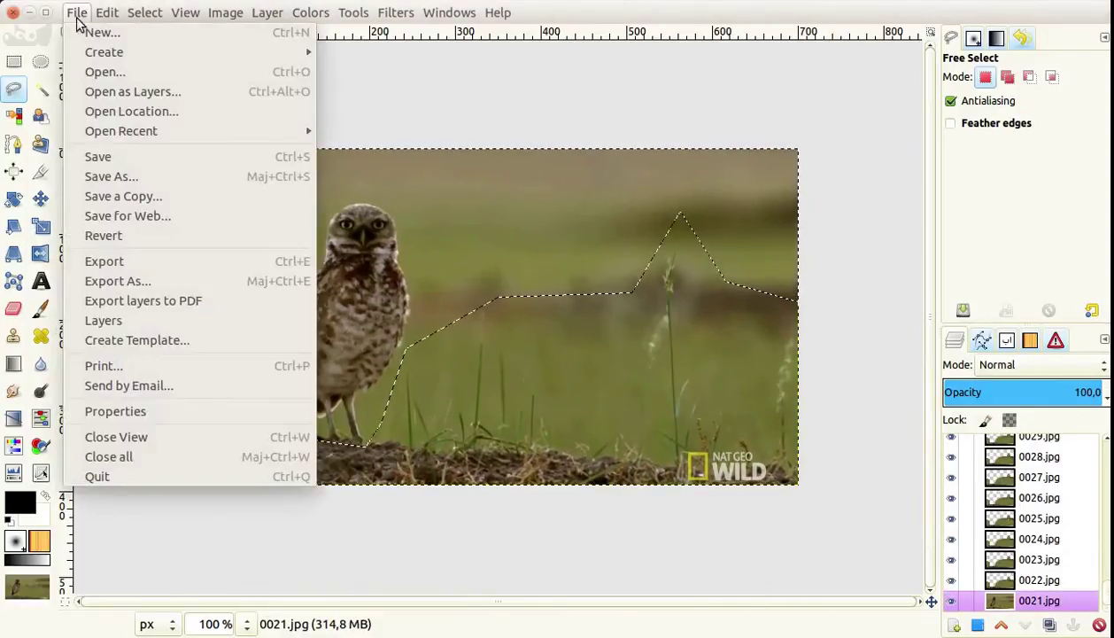
Export the image to the Desktop as NatGeoCinemagraph.gif, changing the extension from jpg to gif
{"action": "left_click", "coordinate": [135, 283]}
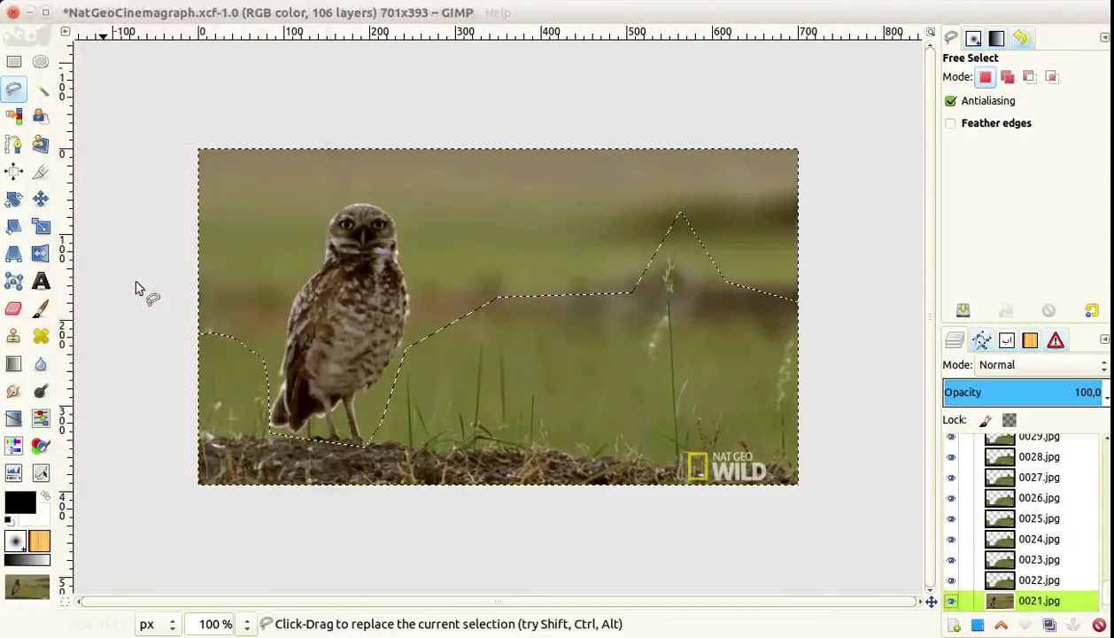
{"action": "left_click_drag", "start_coordinate": [289, 33], "coordinate": [349, 78]}
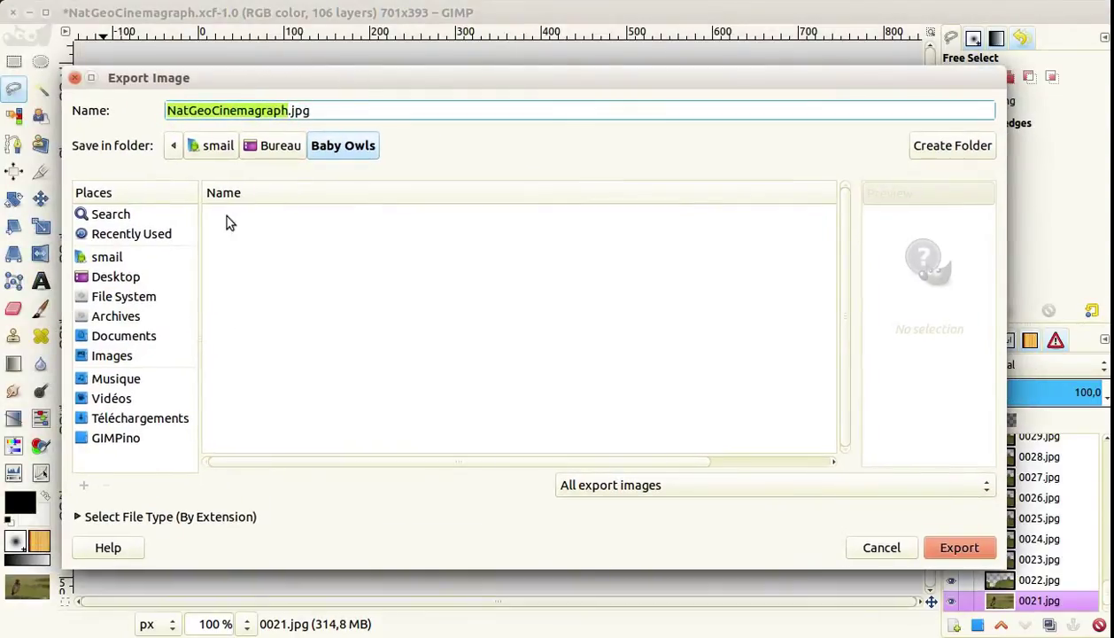
{"action": "left_click", "coordinate": [137, 274]}
{"action": "left_click_drag", "start_coordinate": [310, 111], "coordinate": [295, 110]}
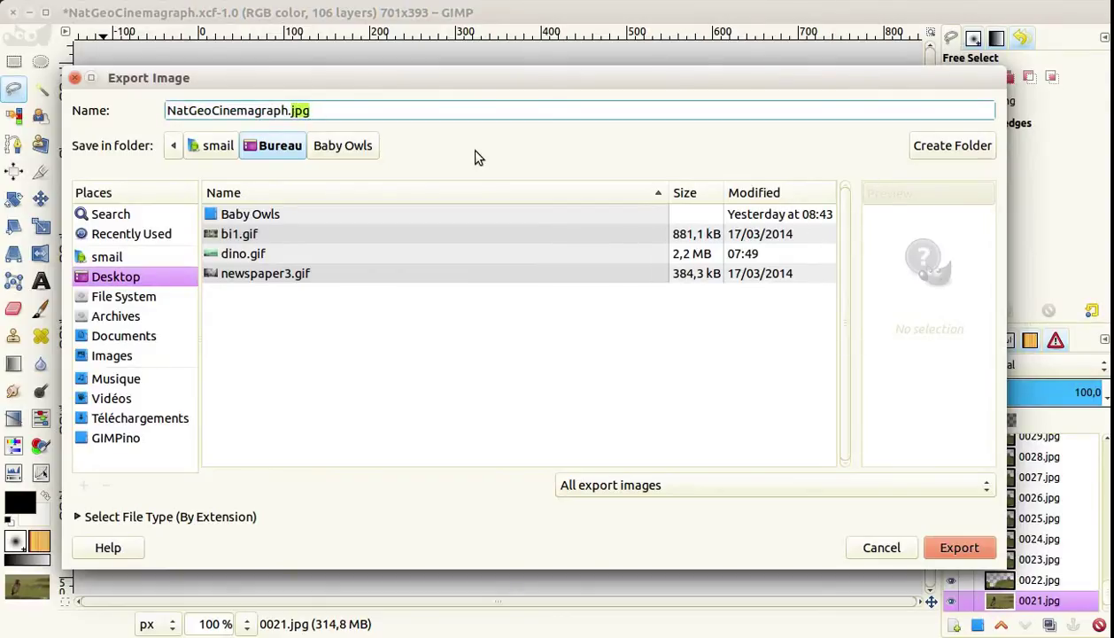
{"action": "type", "text": "gif"}
{"action": "left_click", "coordinate": [944, 550]}
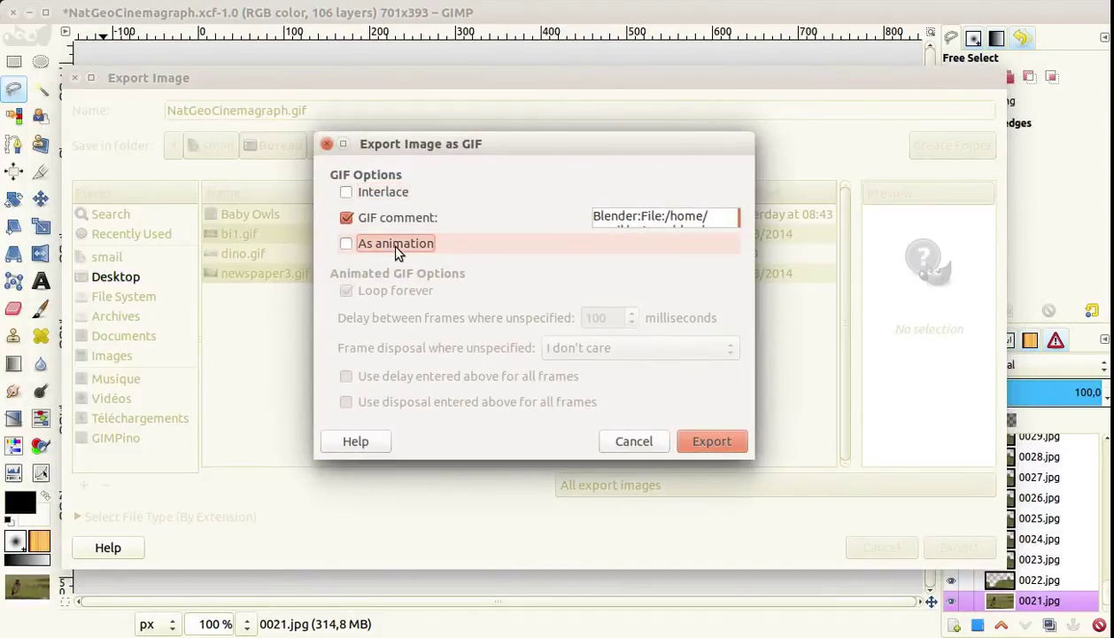
Choose As animation with Loop forever and a 50 ms frame delay
{"action": "left_click", "coordinate": [396, 250]}
{"action": "left_click", "coordinate": [605, 321]}
{"action": "left_click_drag", "start_coordinate": [606, 321], "coordinate": [558, 326]}
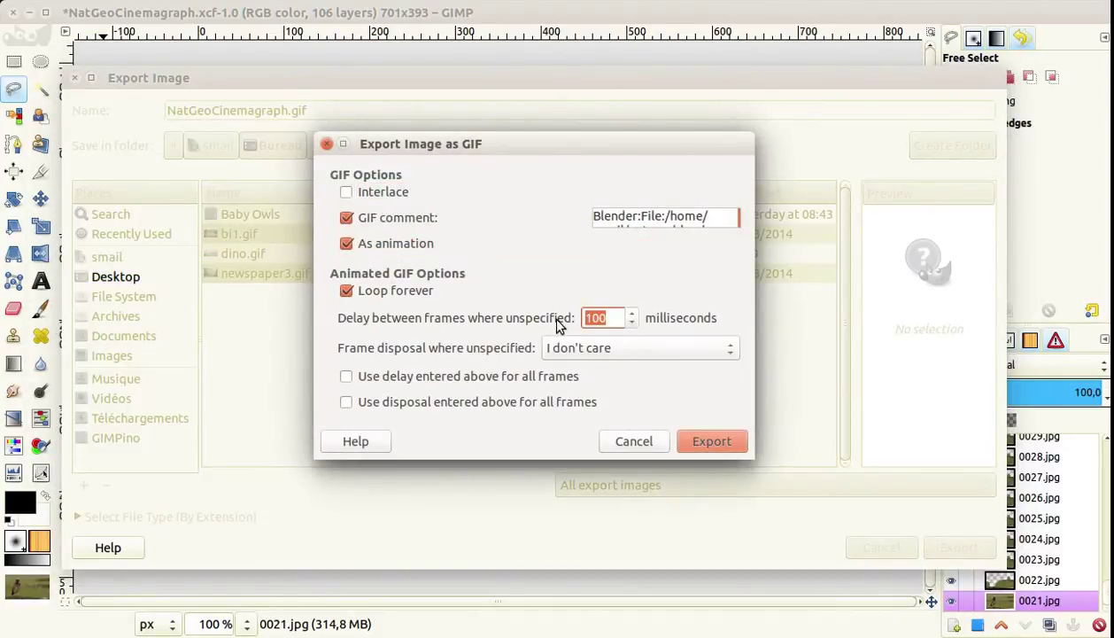
{"action": "type", "text": "50"}
Finish the GIF export, then open NatGeoCinemagraph.gif from the desktop in Image Viewer
{"action": "left_click", "coordinate": [710, 436]}
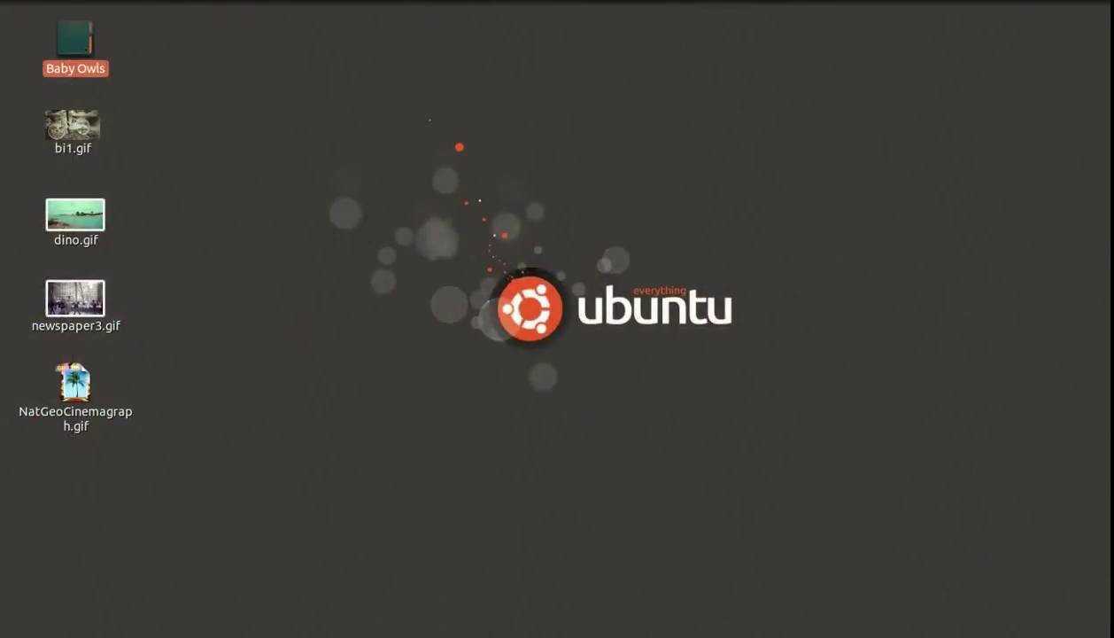
{"action": "double_click", "coordinate": [86, 424]}
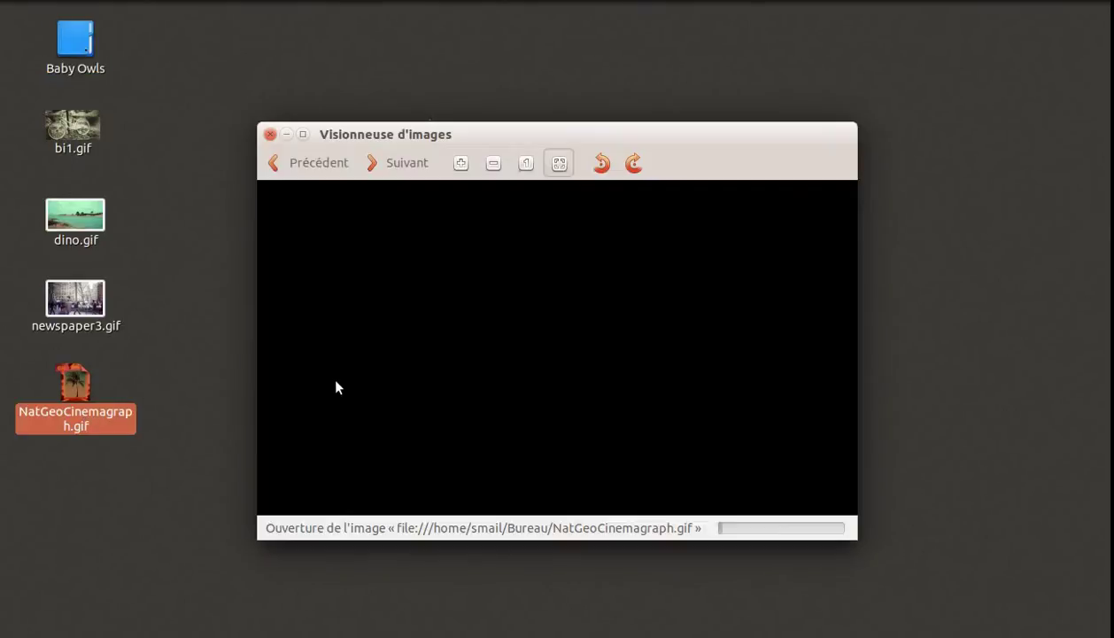